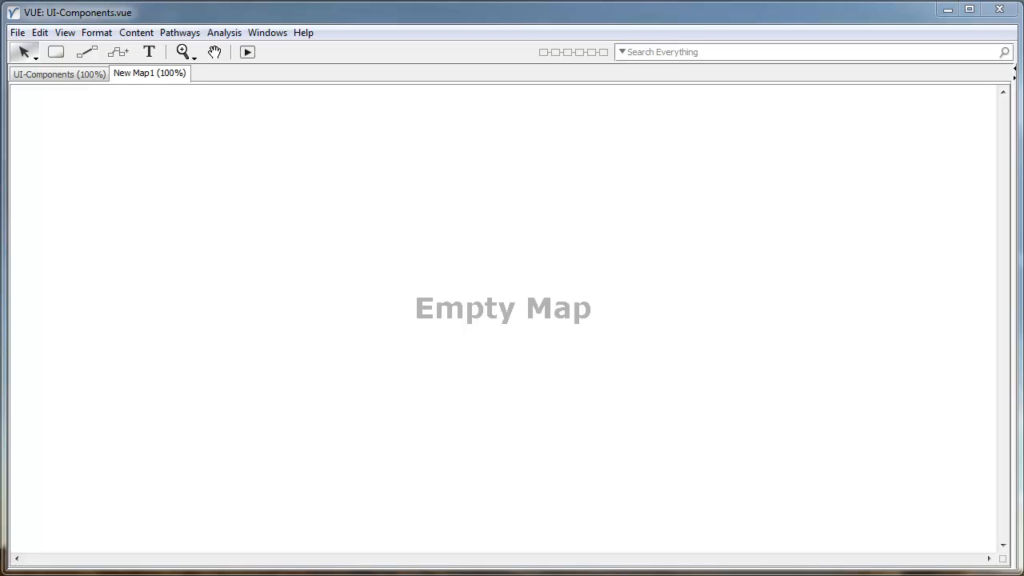
# Bring the Chrome window showing the VUE website in front of VUE.
pyautogui.moveTo(1023, 49); pyautogui.dragTo(658, 41)
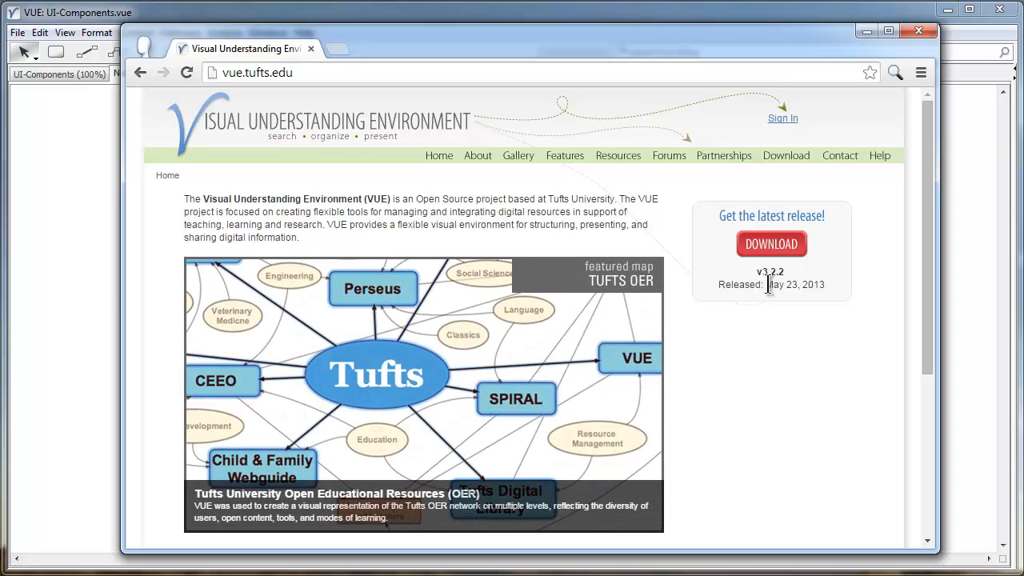
# Highlight the release date May 23, 2013 below the Download button, then clear the highlight.
pyautogui.moveTo(767, 285); pyautogui.dragTo(826, 285)
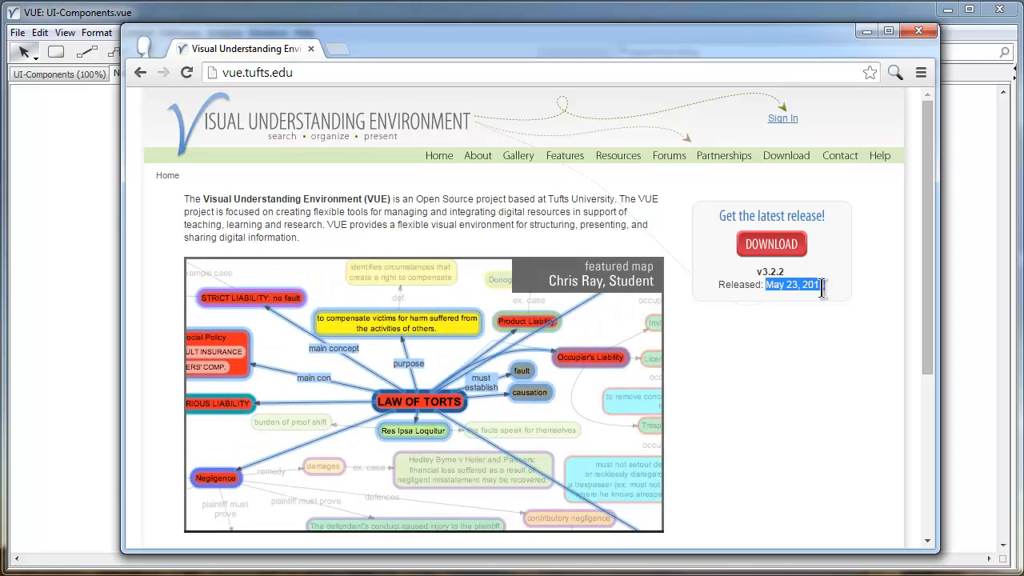
pyautogui.click(824, 285)
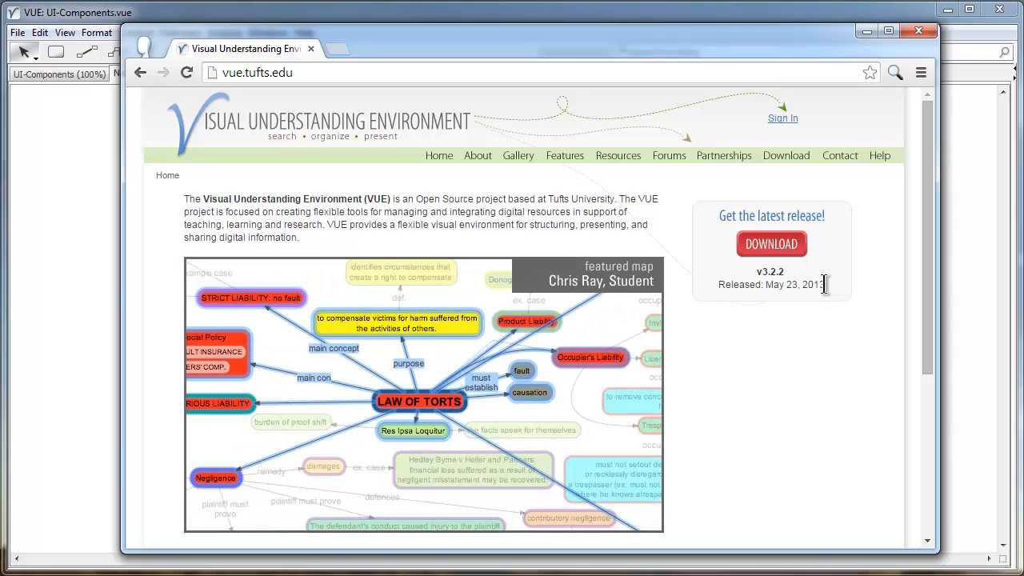
pyautogui.moveTo(825, 285); pyautogui.dragTo(769, 284)
pyautogui.click(755, 284)
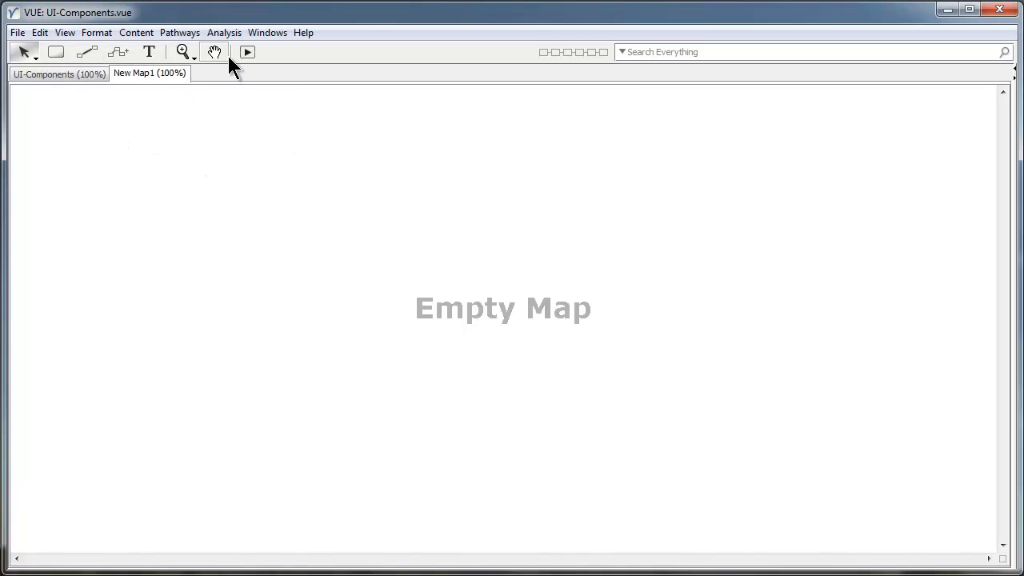
# Back in VUE, pick the Node tool for placing nodes on New Map1.
pyautogui.click(56, 53)
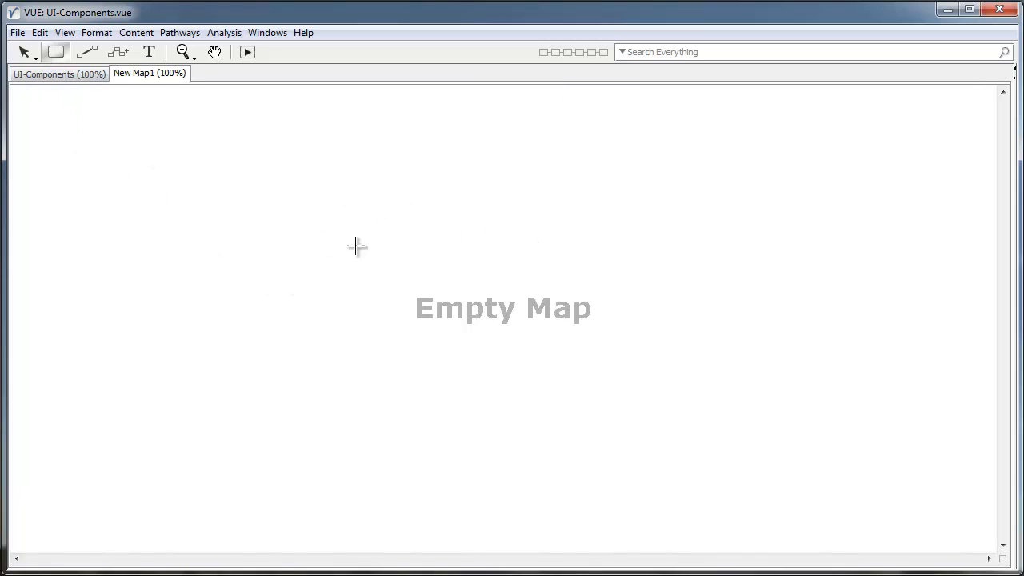
# Add a node labelled 'VUE' and a second node labelled 'Features' below-right of it.
pyautogui.click(415, 263)
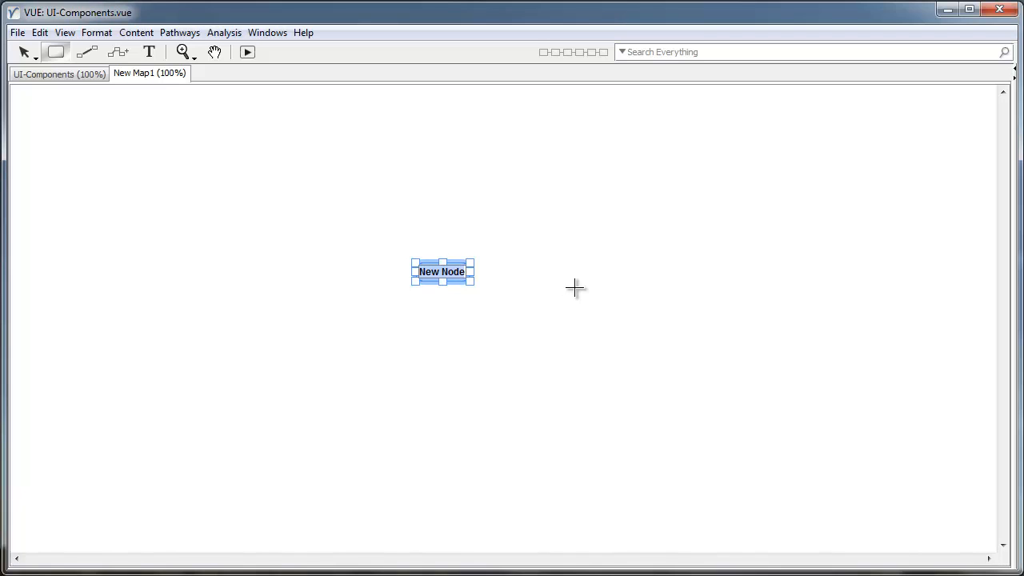
pyautogui.write('VUE')
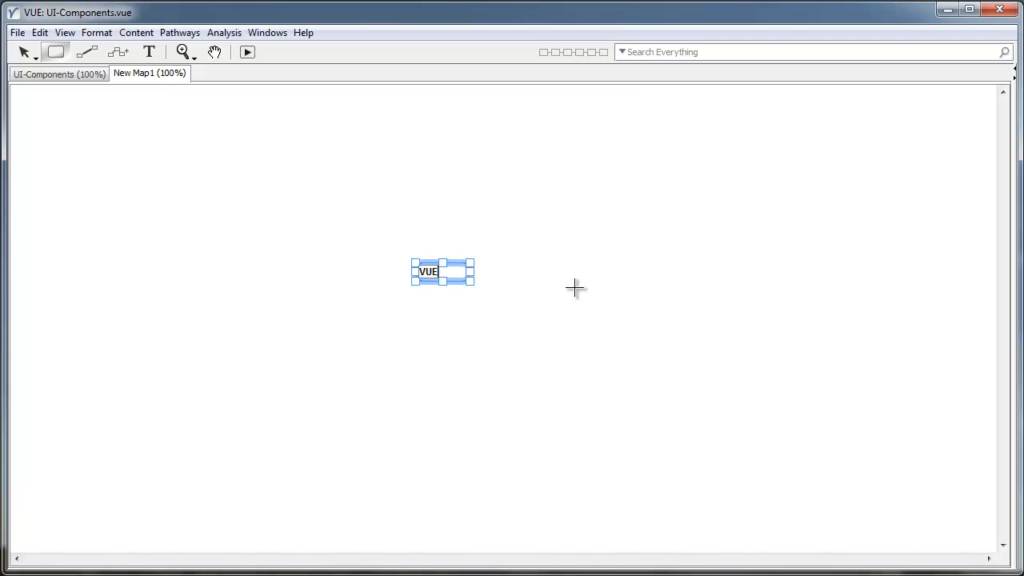
pyautogui.click(523, 343)
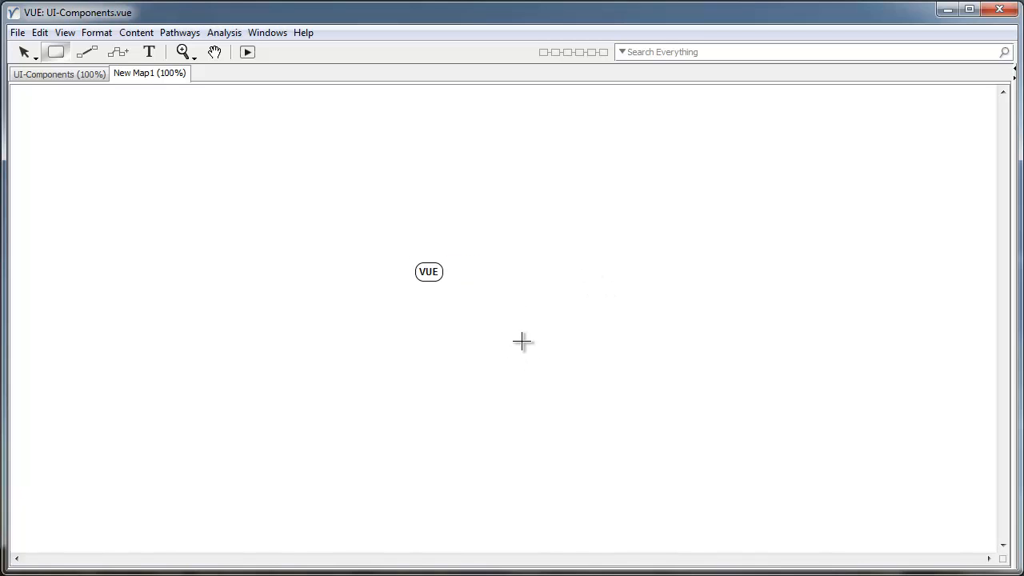
pyautogui.click(486, 343)
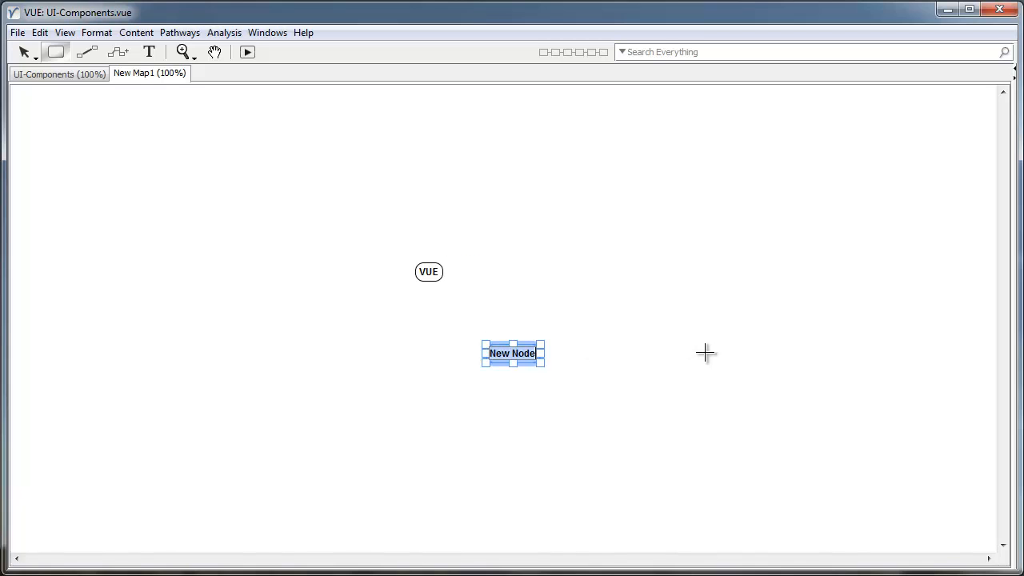
pyautogui.write('Features')
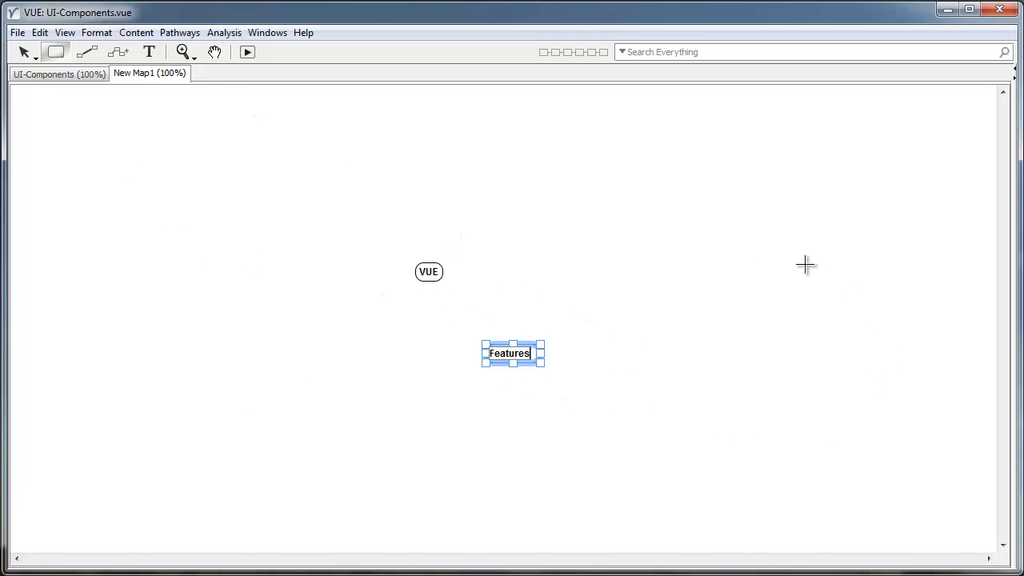
pyautogui.click(611, 323)
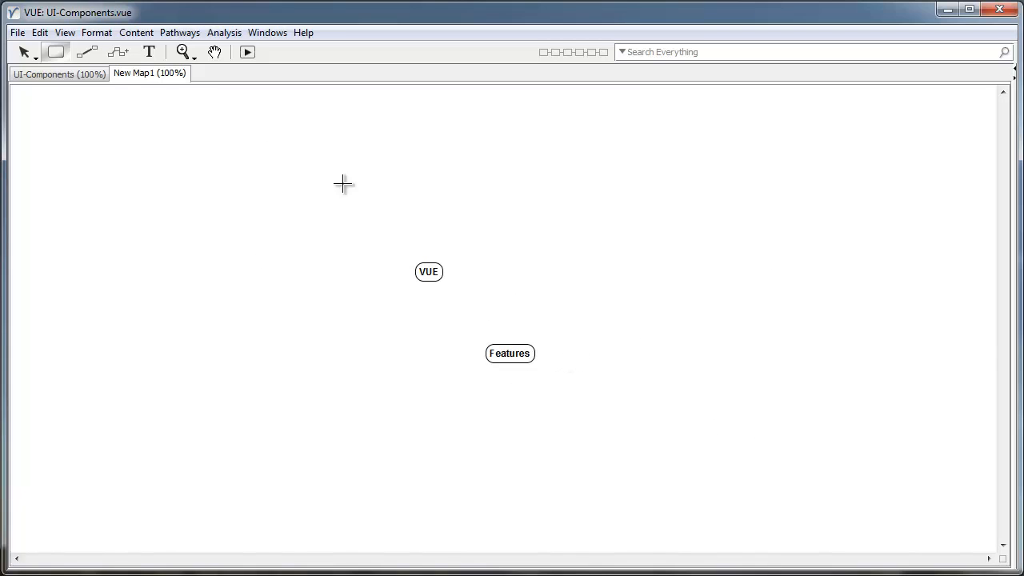
# Enlarge the VUE node, move it to the upper left, and place Features near it.
pyautogui.click(19, 51)
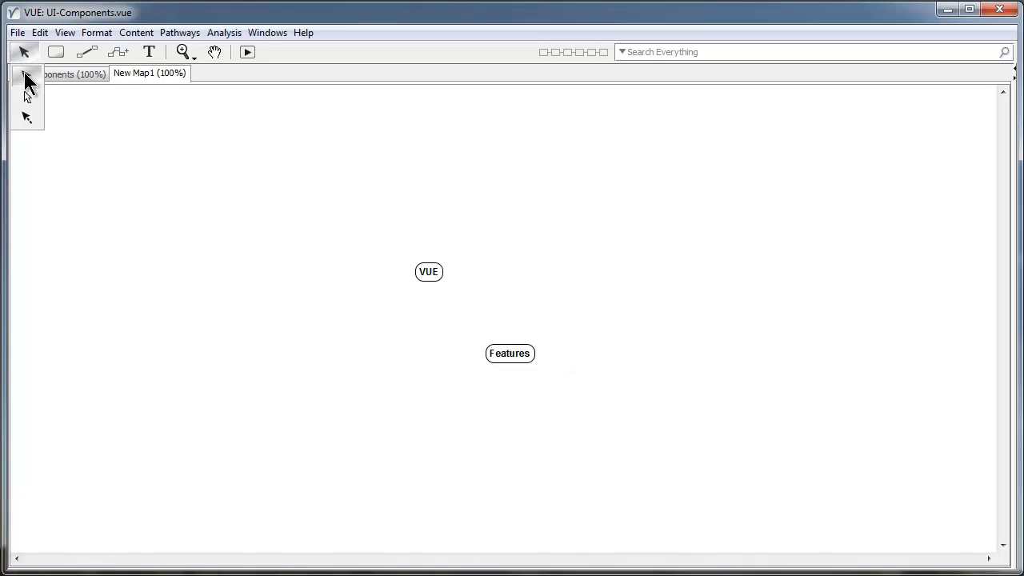
pyautogui.click(25, 72)
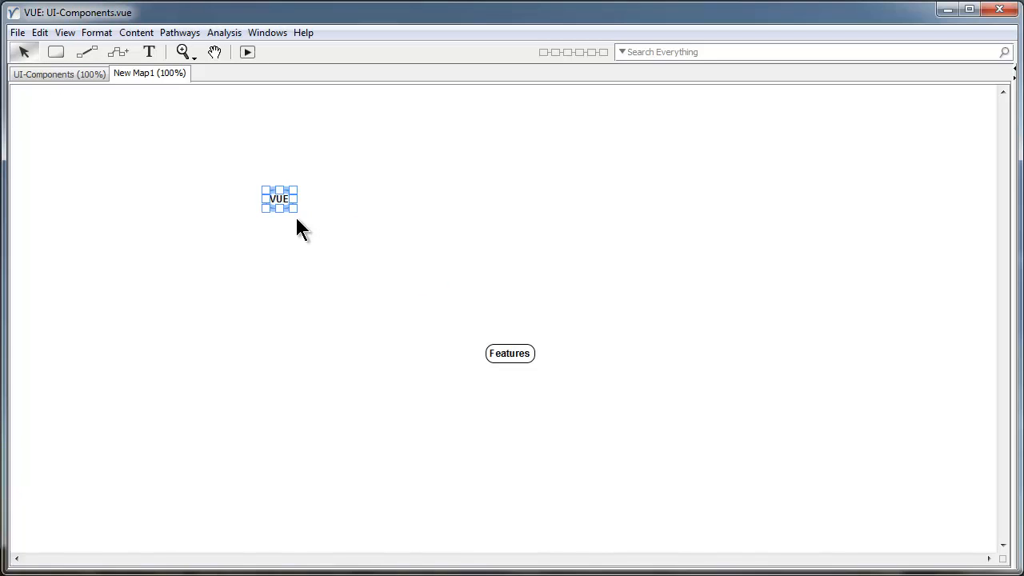
pyautogui.moveTo(293, 208)
pyautogui.mouseDown()
pyautogui.moveTo(374, 243)
pyautogui.moveTo(301, 221)
pyautogui.mouseUp()
pyautogui.moveTo(500, 349); pyautogui.dragTo(390, 286)
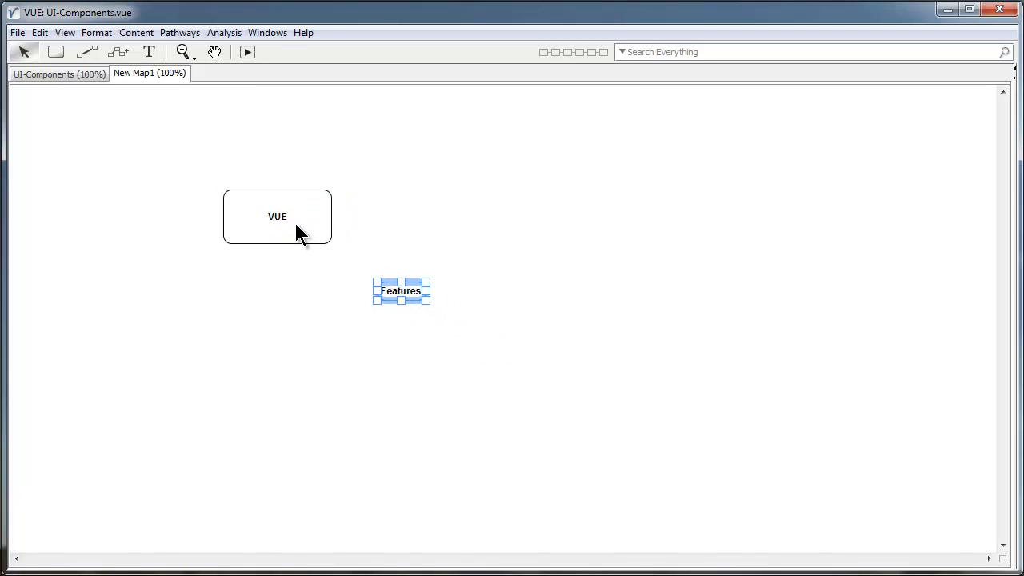
pyautogui.moveTo(296, 225); pyautogui.dragTo(256, 185)
pyautogui.moveTo(408, 290); pyautogui.dragTo(387, 278)
pyautogui.click(422, 174)
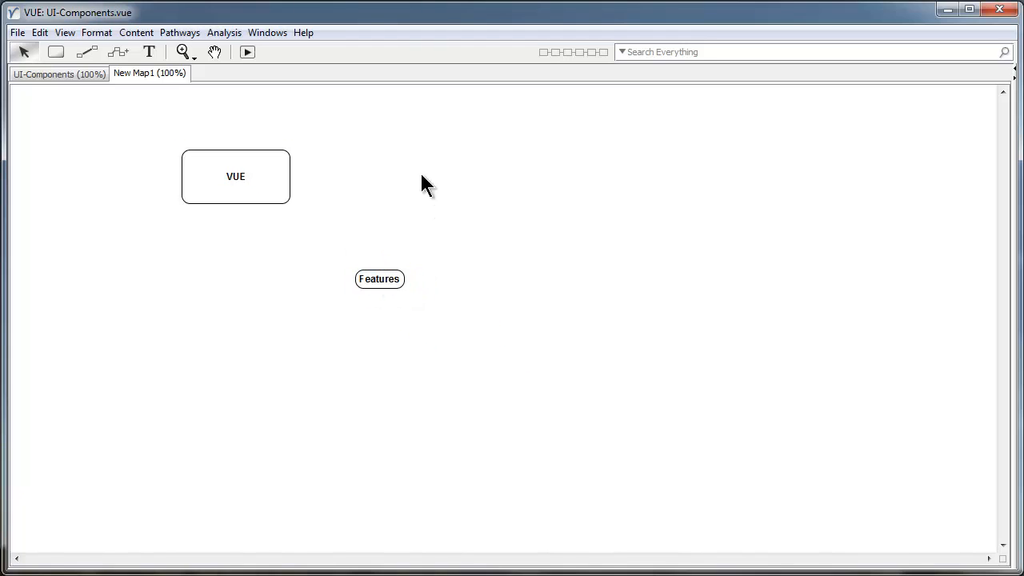
# View the Help Keyboard Shortcuts list, close it, and drag Features left below VUE.
pyautogui.click(271, 35)
pyautogui.moveTo(304, 33)
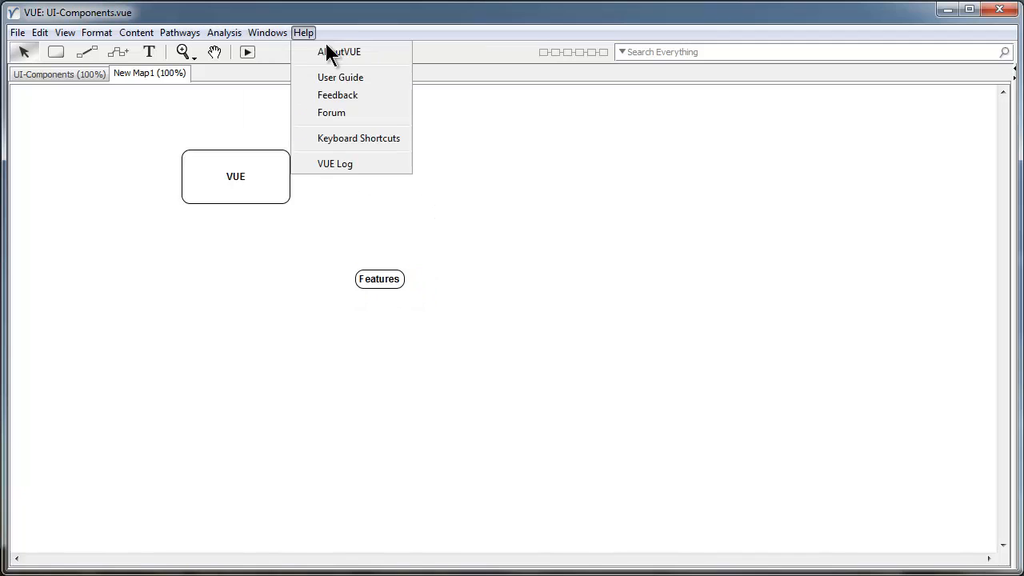
pyautogui.click(362, 140)
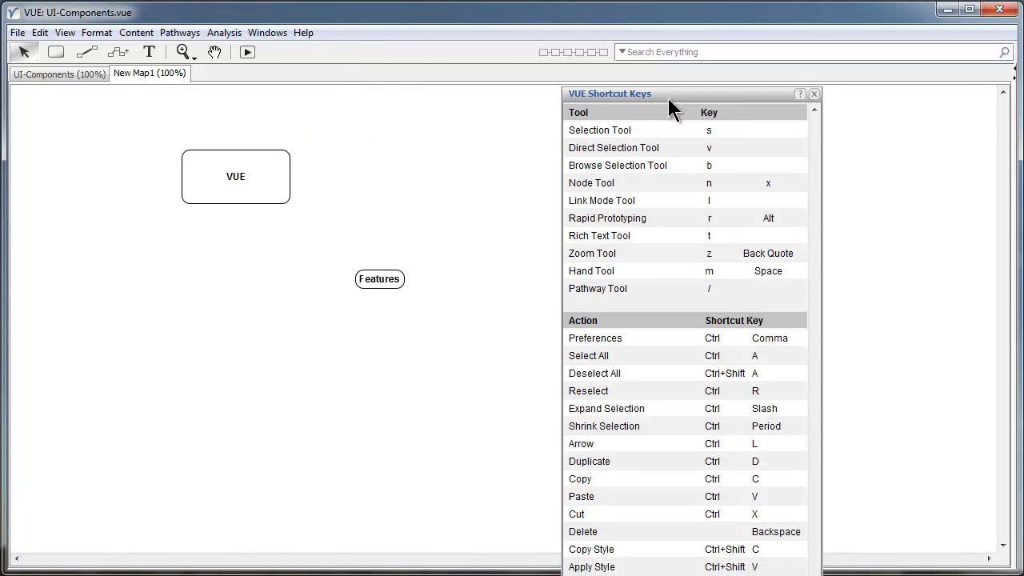
pyautogui.moveTo(668, 99); pyautogui.dragTo(571, 34)
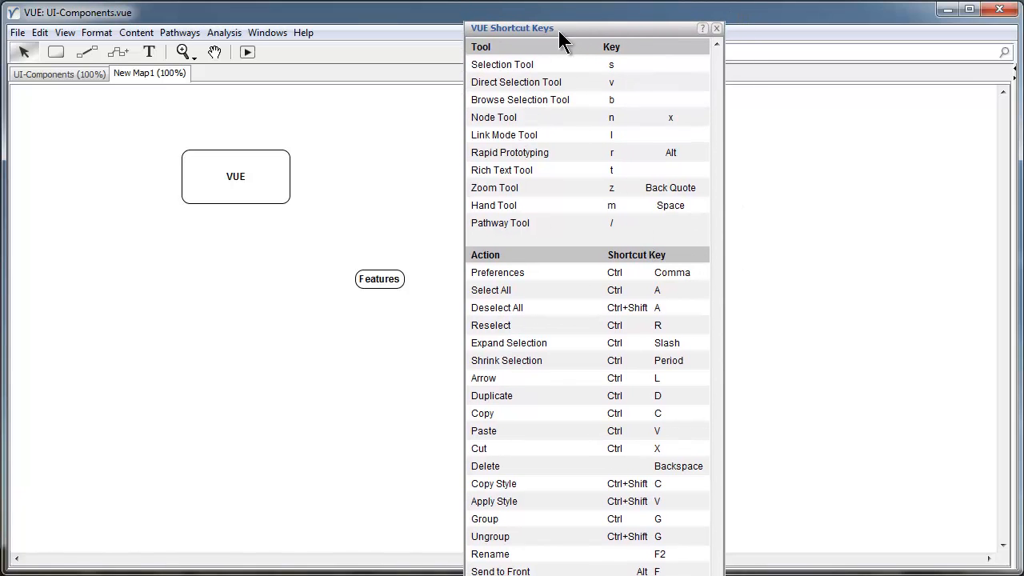
pyautogui.moveTo(616, 26); pyautogui.dragTo(631, 57)
pyautogui.click(728, 58)
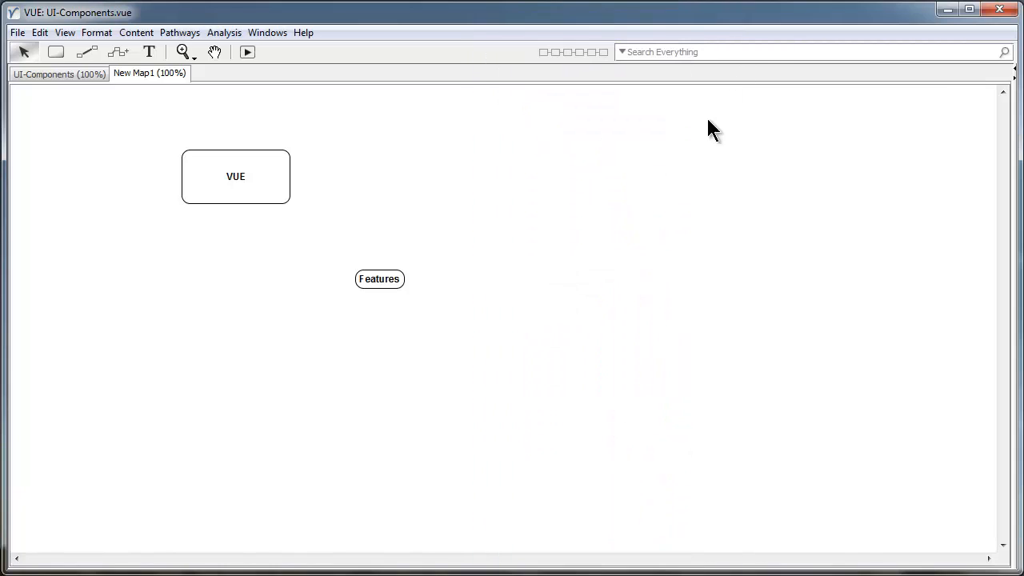
pyautogui.click(384, 281)
pyautogui.moveTo(382, 281); pyautogui.dragTo(278, 290)
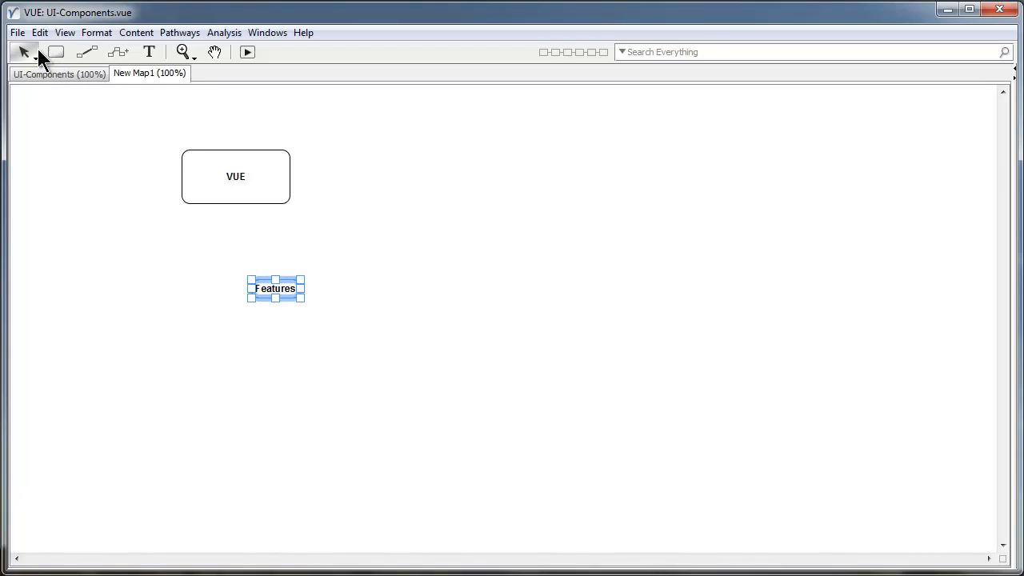
# Add four stacked nodes: diagramming, brainstorming, wireframing and mind mapping.
pyautogui.click(377, 208)
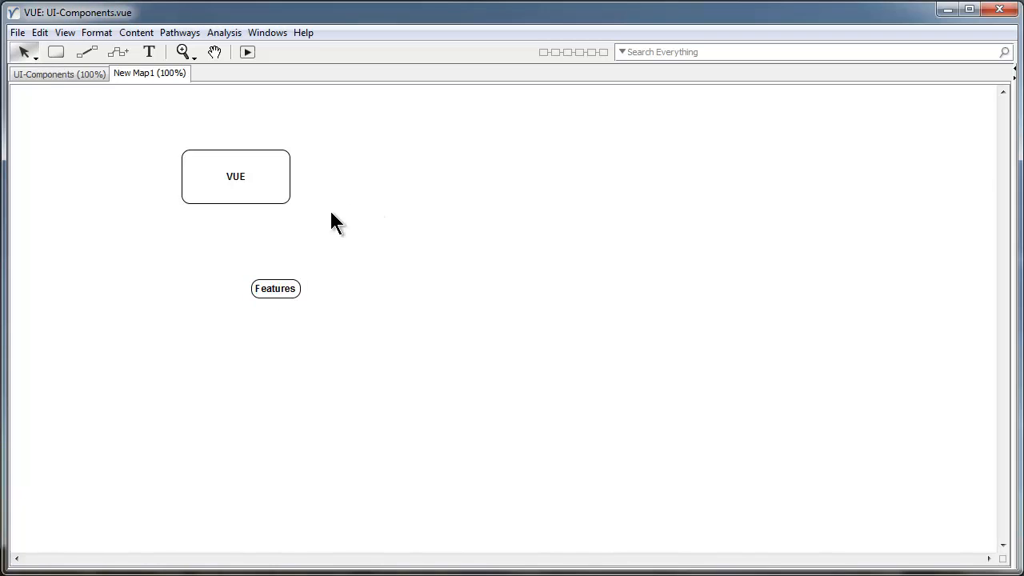
pyautogui.doubleClick(346, 215)
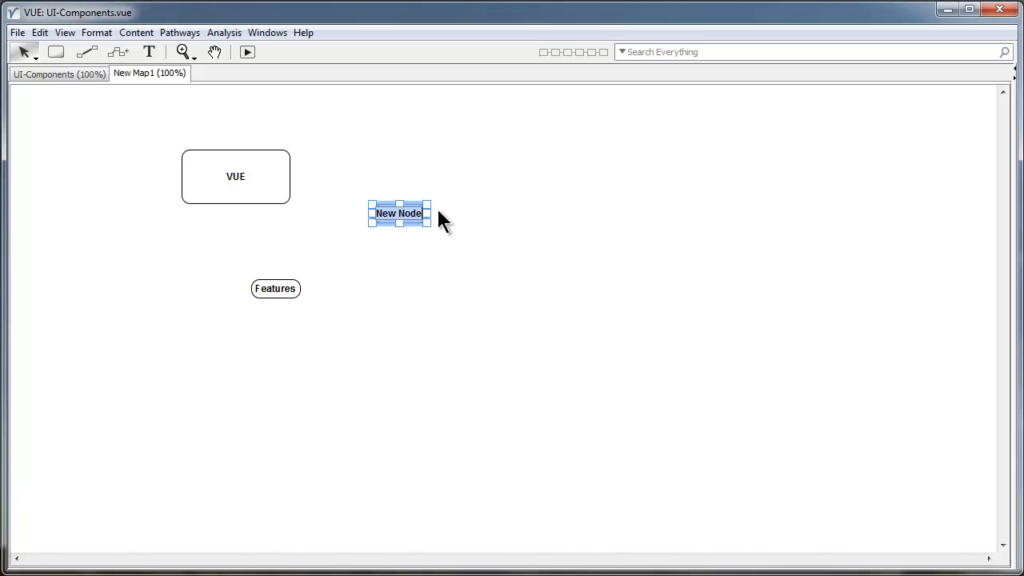
pyautogui.write('diagramming')
pyautogui.press('Return')
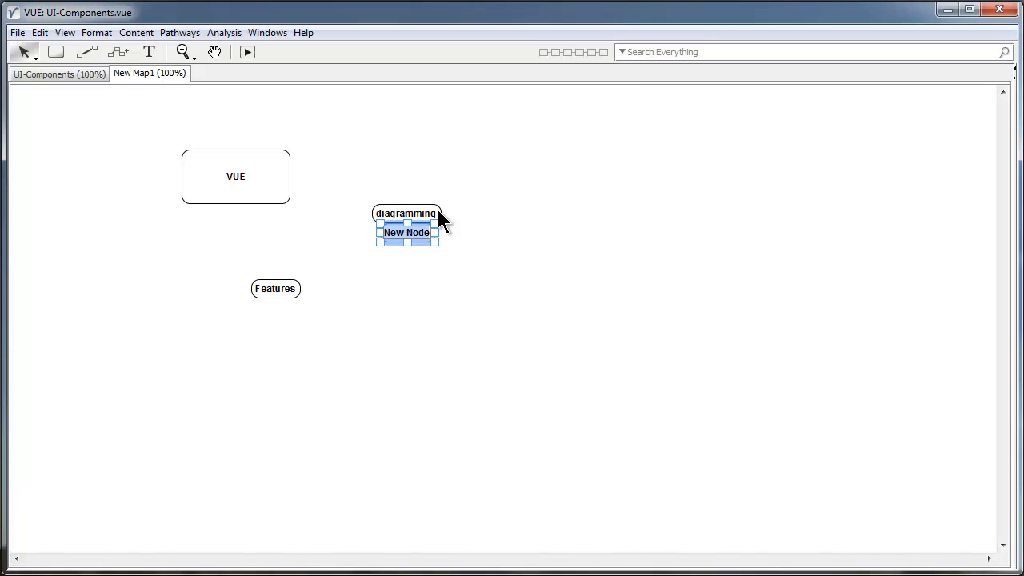
pyautogui.write('brainstorming')
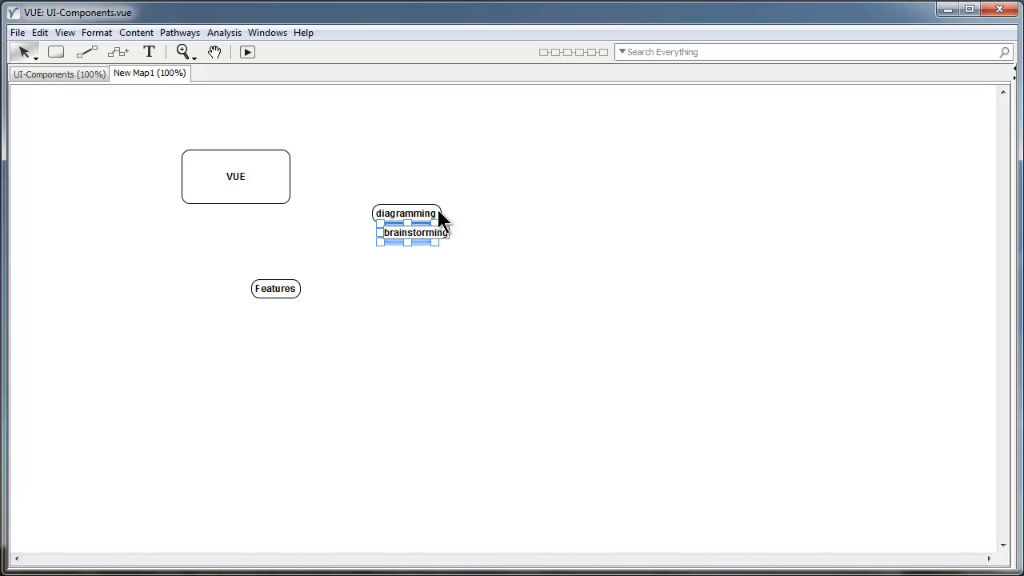
pyautogui.press('Return')
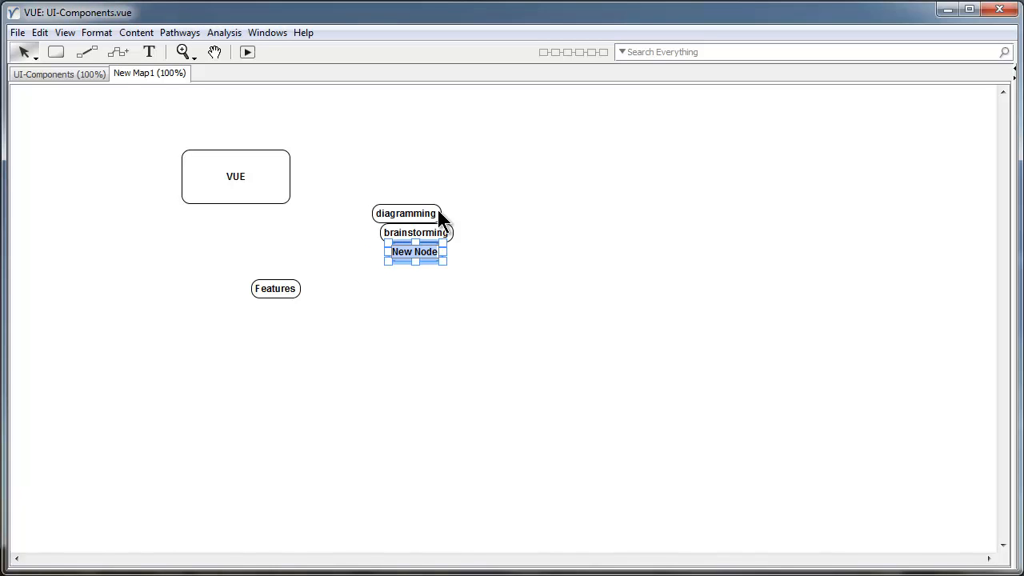
pyautogui.write('wireframing')
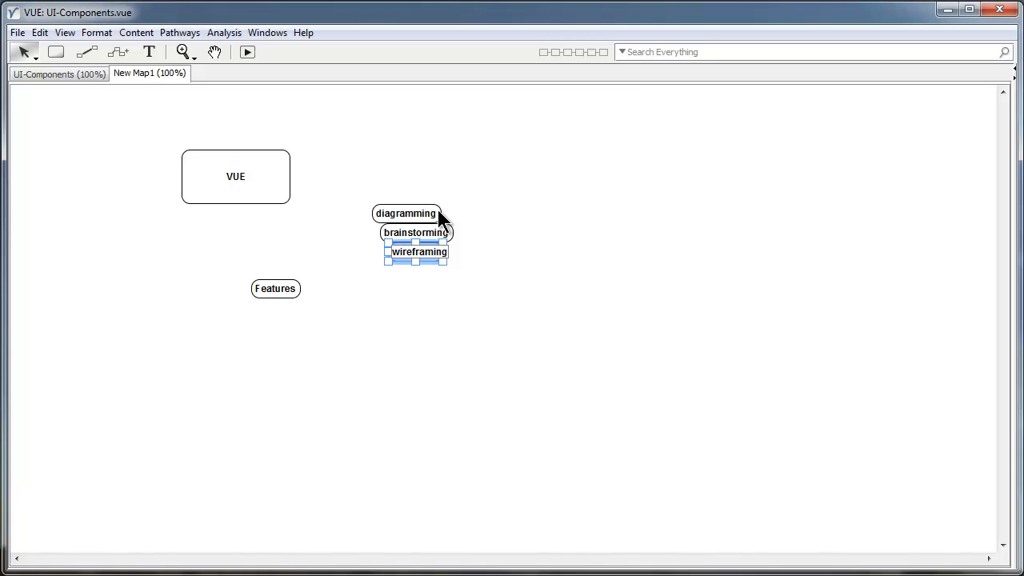
pyautogui.press('Return')
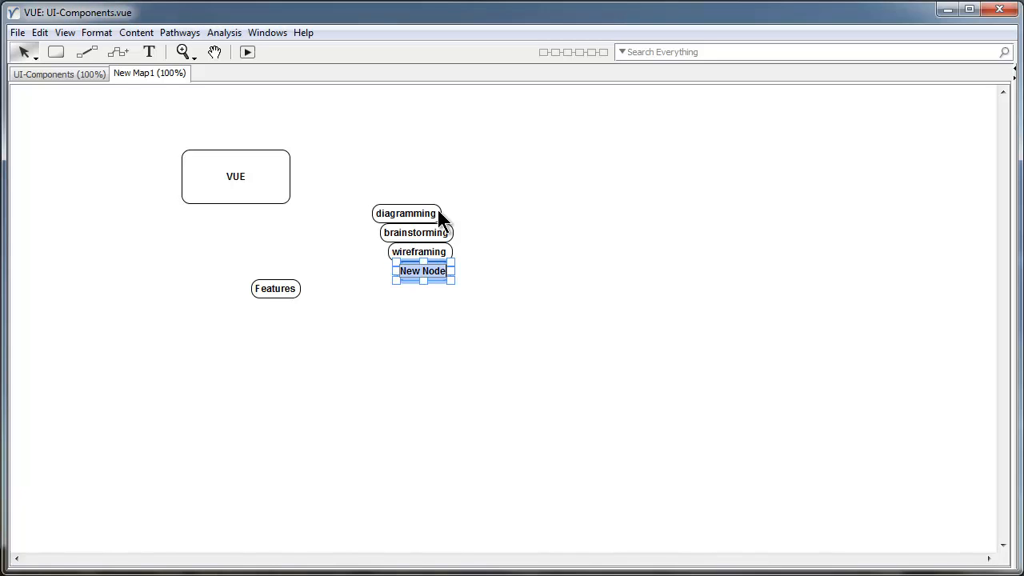
pyautogui.write('mind mappin')
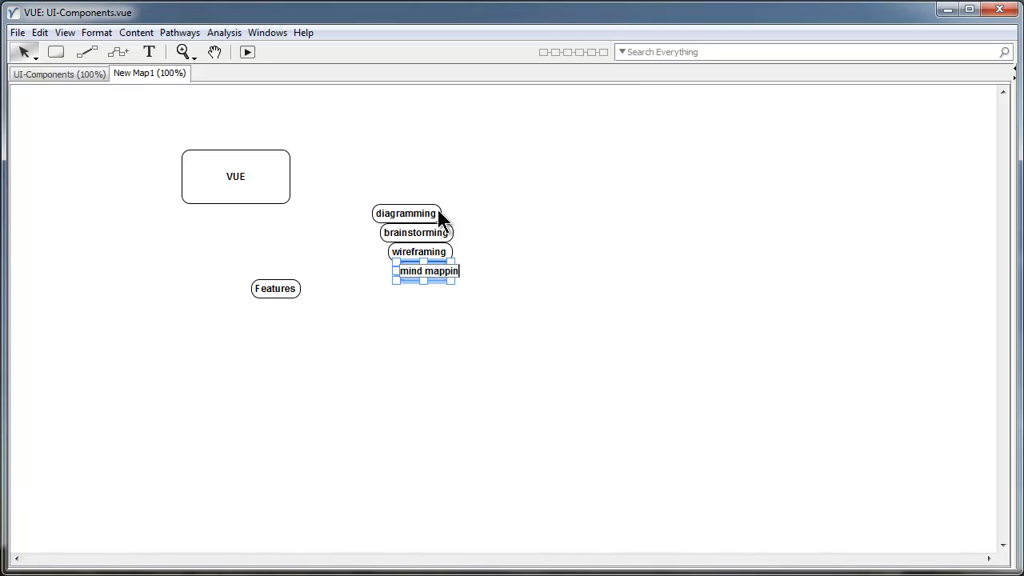
pyautogui.write('g')
pyautogui.click(512, 332)
# Rename the Features node to 'Uses'.
pyautogui.click(287, 293)
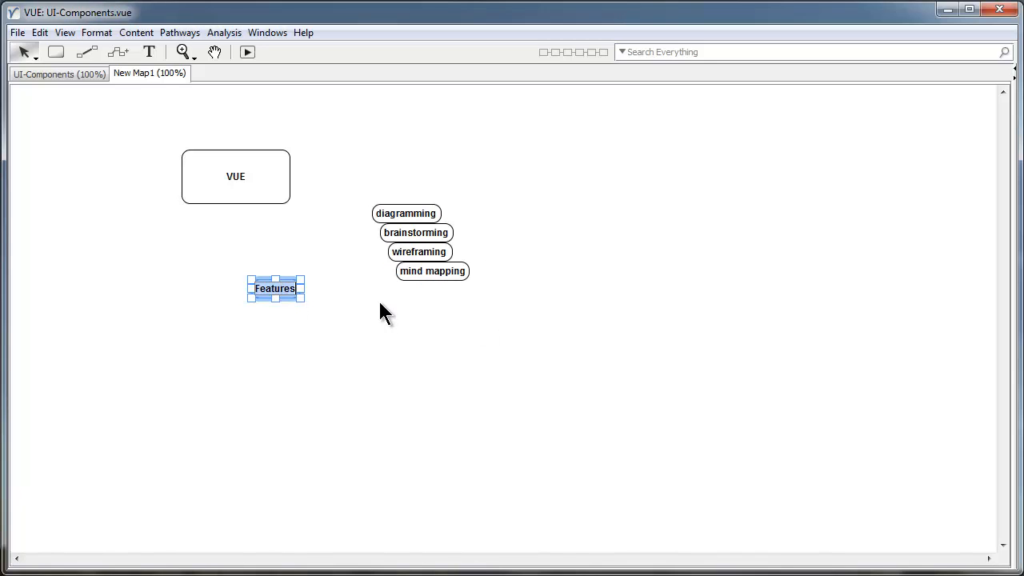
pyautogui.write('Uses')
pyautogui.click(307, 303)
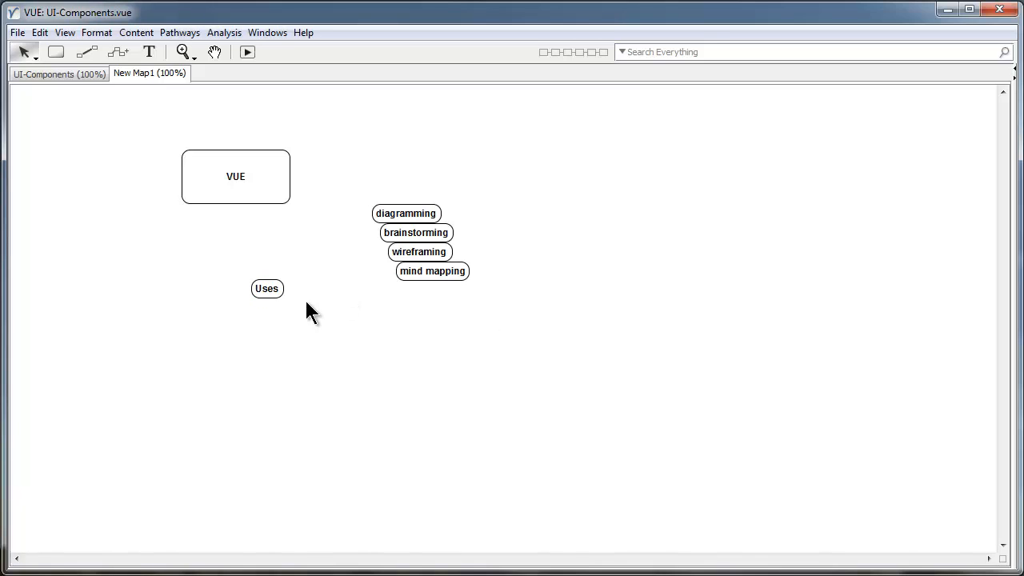
# Move Uses up and right, shift the four tag nodes right and down, then select VUE.
pyautogui.moveTo(278, 290); pyautogui.dragTo(313, 281)
pyautogui.moveTo(482, 343); pyautogui.dragTo(412, 210)
pyautogui.moveTo(459, 254); pyautogui.dragTo(562, 304)
pyautogui.moveTo(328, 277); pyautogui.dragTo(405, 263)
pyautogui.click(408, 340)
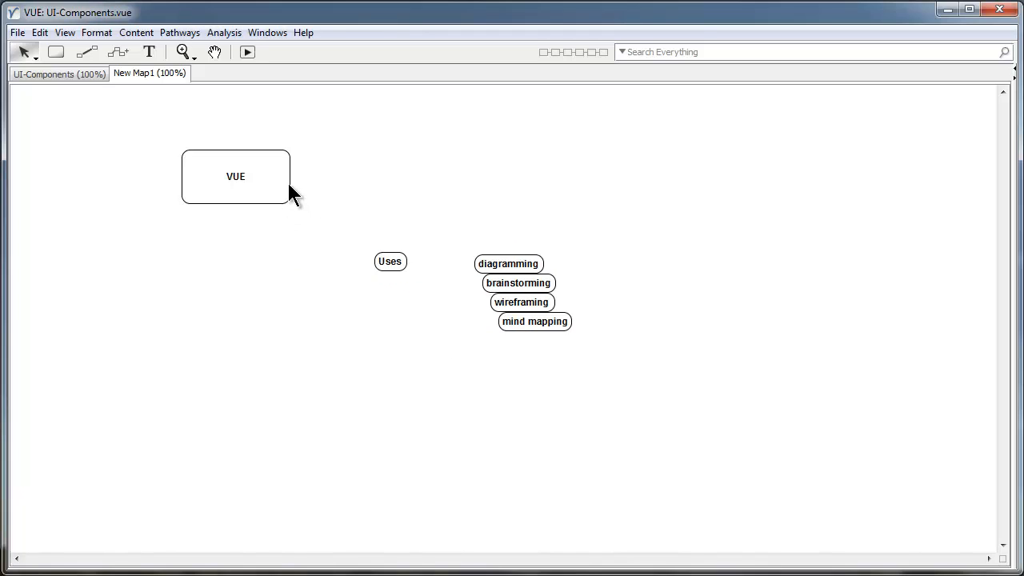
pyautogui.click(270, 192)
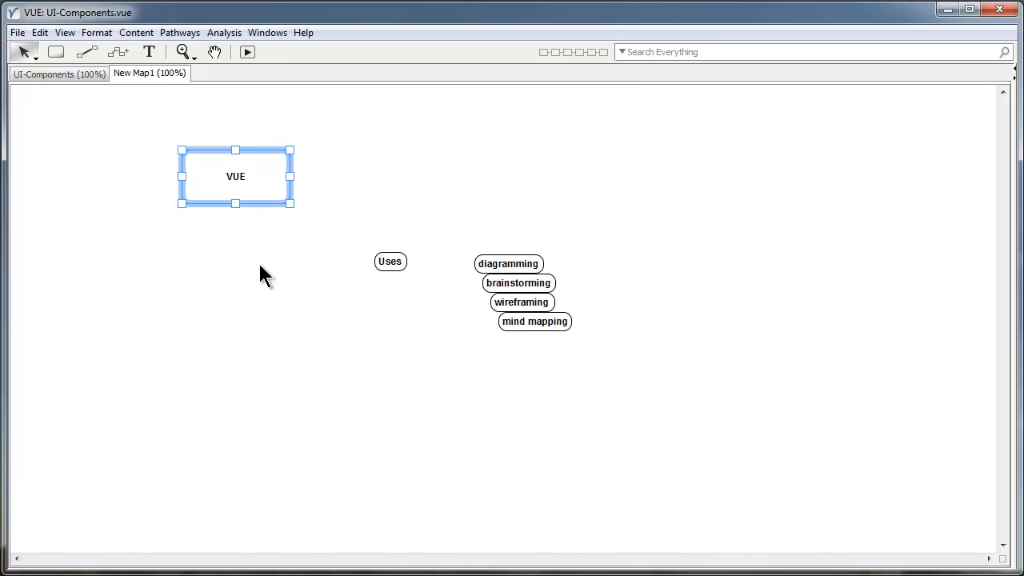
pyautogui.press('alt')
pyautogui.click(275, 188)
# Link the VUE node to Uses and label the link 'has'.
pyautogui.press('l')
pyautogui.moveTo(272, 183); pyautogui.dragTo(414, 184)
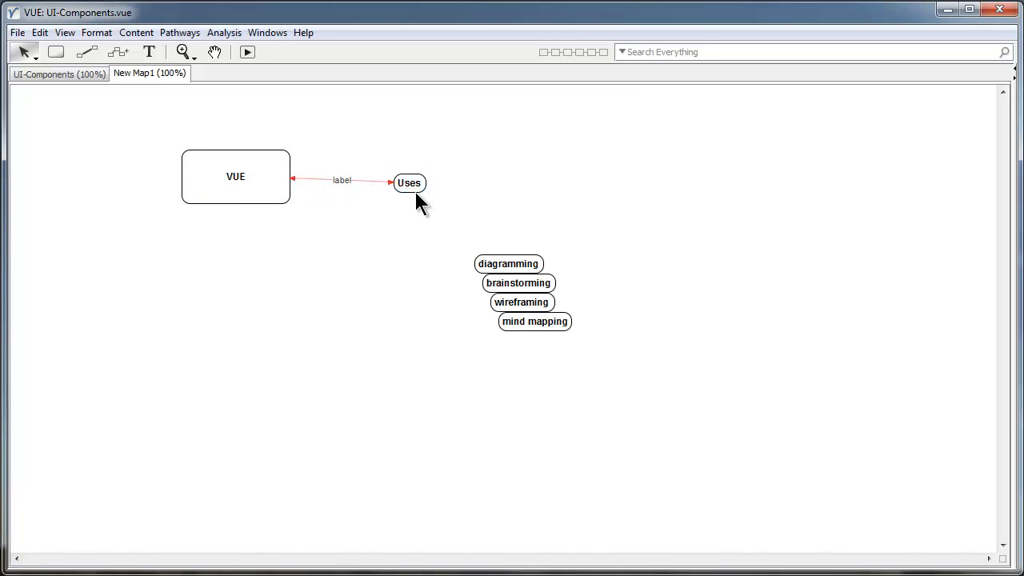
pyautogui.click(342, 180)
pyautogui.doubleClick(343, 180)
pyautogui.click(386, 246)
# Re-edit the 'has' link label and reposition the Uses node beside VUE.
pyautogui.doubleClick(341, 182)
pyautogui.moveTo(409, 186); pyautogui.dragTo(429, 181)
pyautogui.click(383, 221)
pyautogui.doubleClick(364, 178)
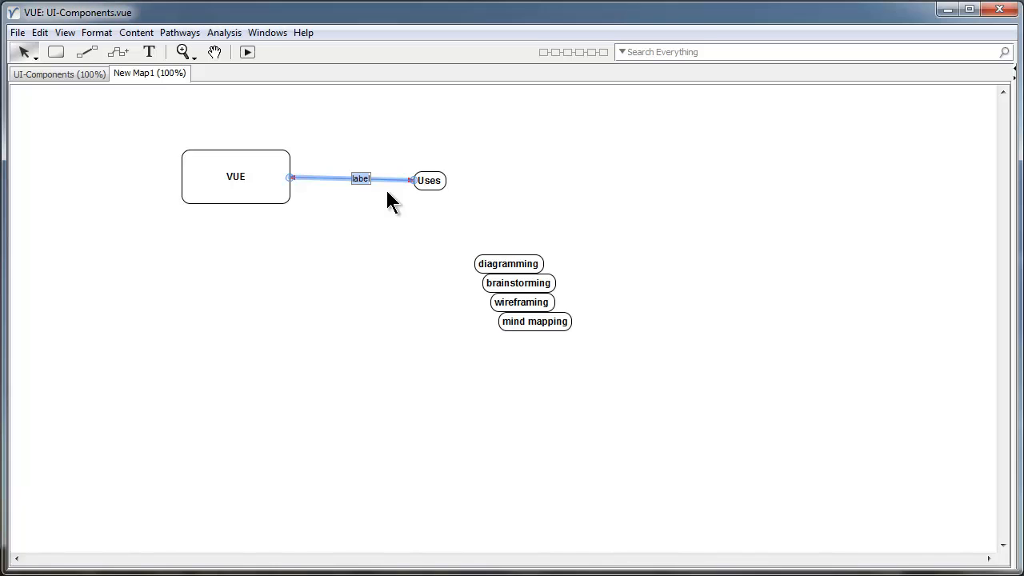
pyautogui.click(388, 195)
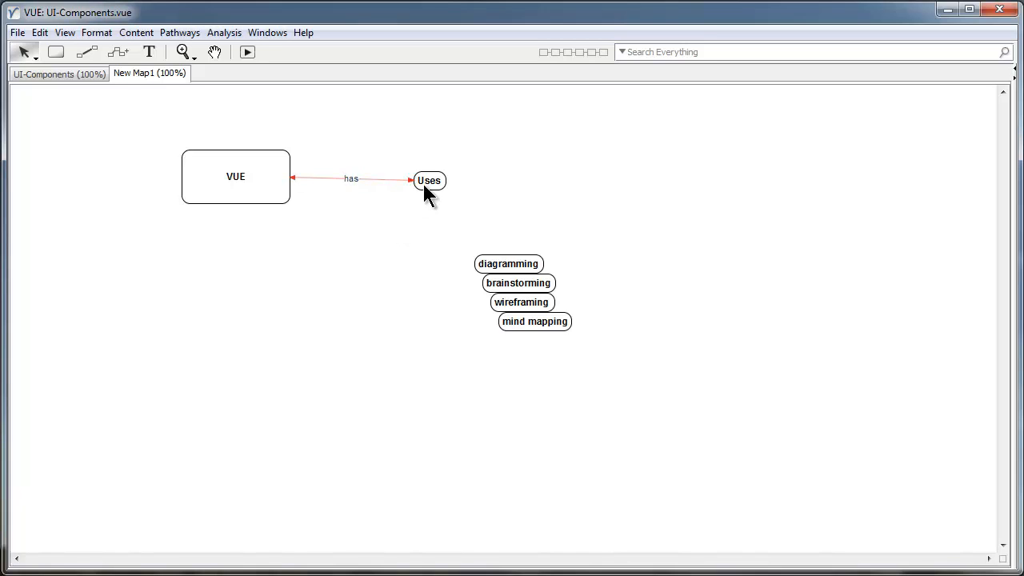
pyautogui.moveTo(424, 192); pyautogui.dragTo(427, 212)
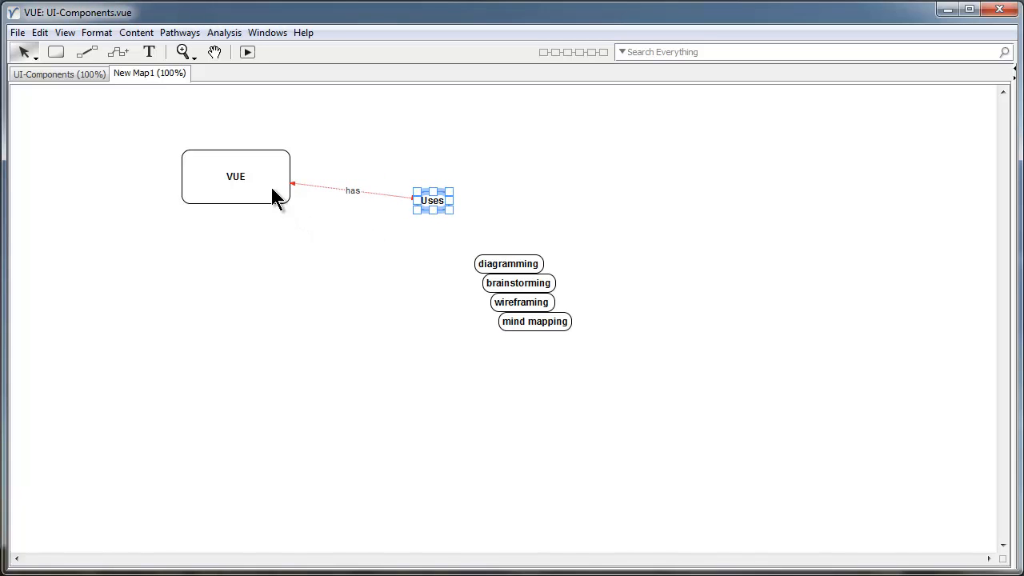
# Select the four tag nodes together and shift them to the right.
pyautogui.click(453, 234)
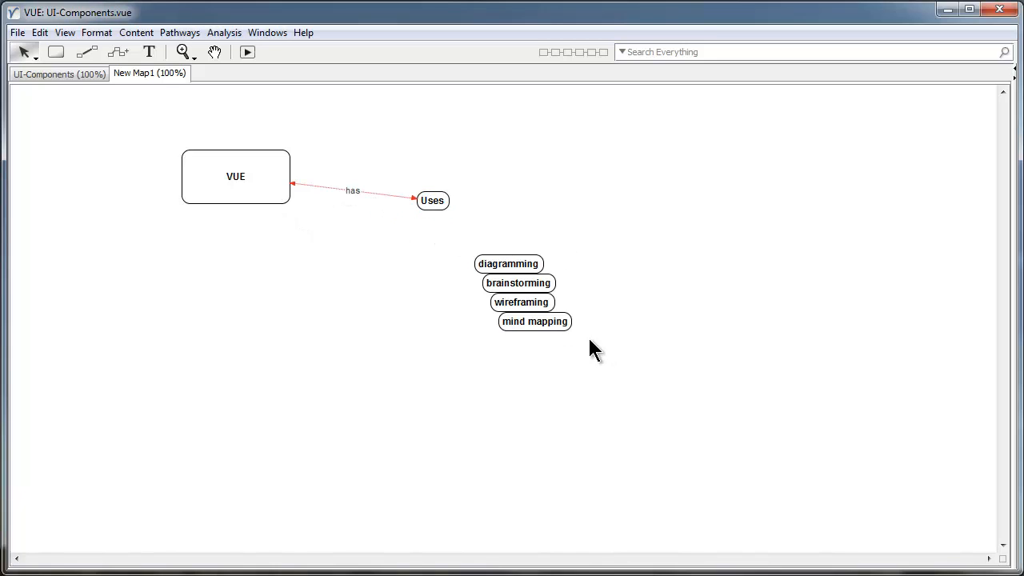
pyautogui.moveTo(583, 244); pyautogui.dragTo(528, 323)
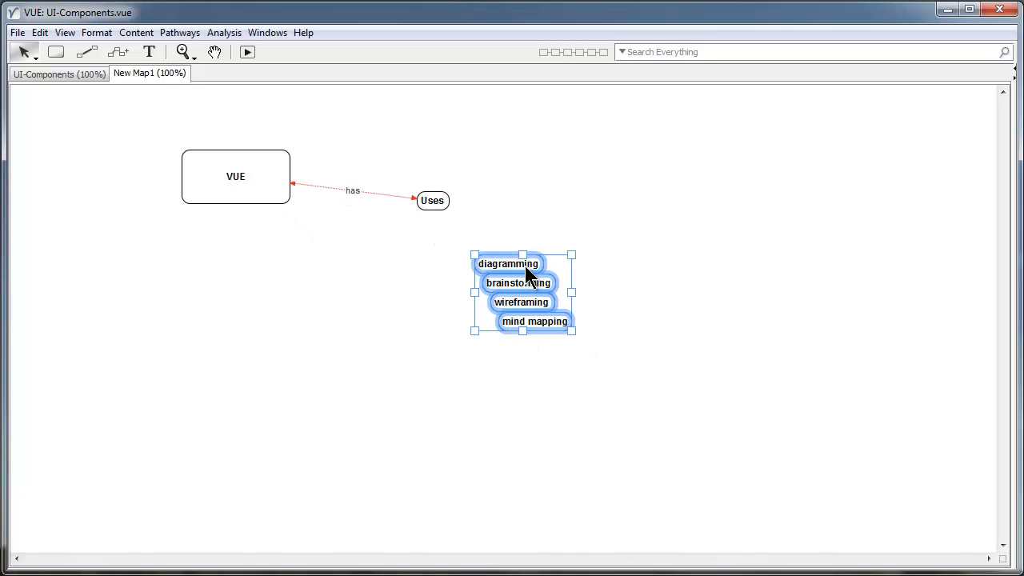
pyautogui.moveTo(525, 266); pyautogui.dragTo(563, 258)
pyautogui.click(482, 255)
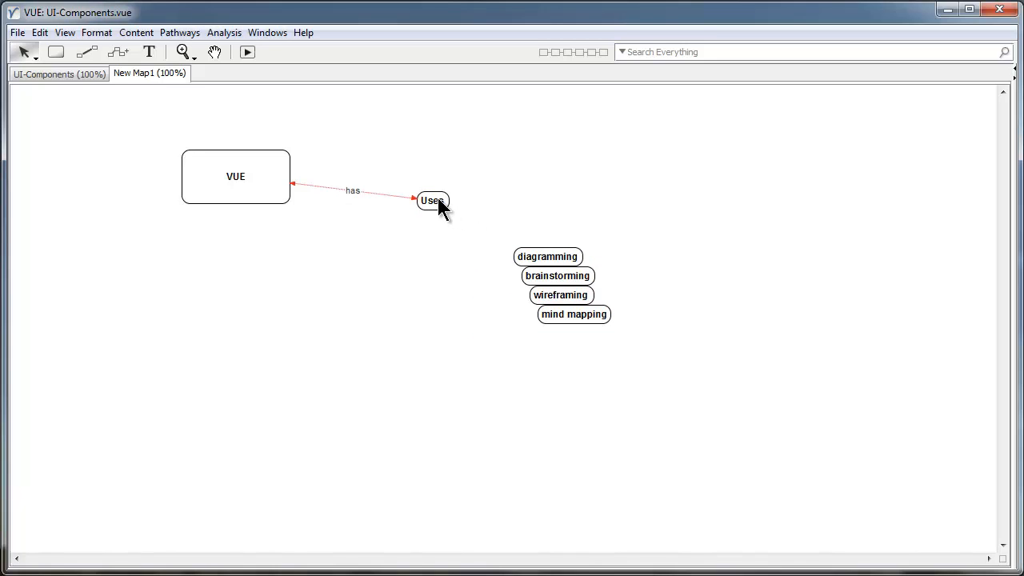
# Link Uses to diagramming, widen Uses and rearrange tags, then undo twice.
pyautogui.keyDown('alt'); pyautogui.moveTo(438, 206); pyautogui.dragTo(562, 215); pyautogui.keyUp('alt')
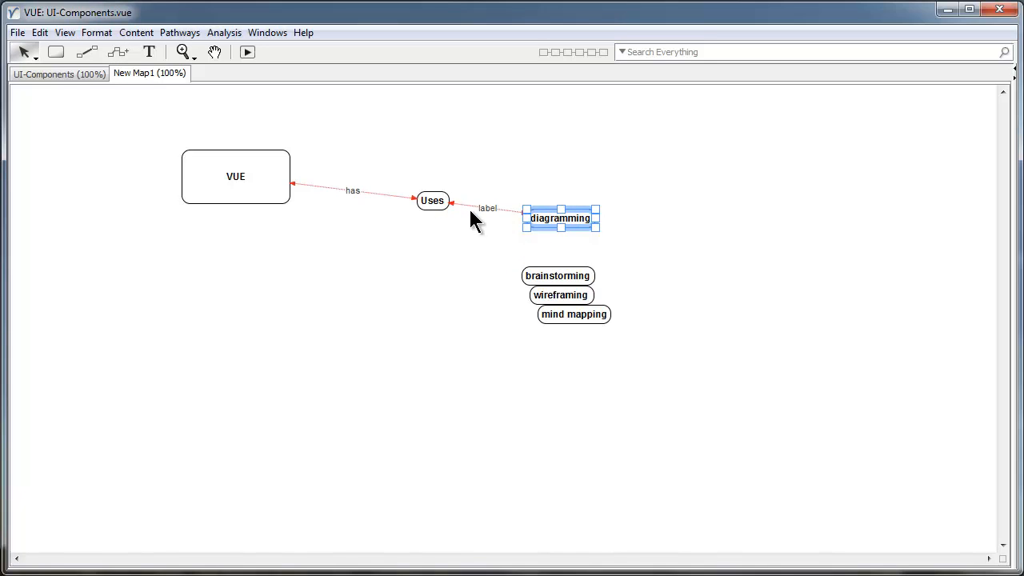
pyautogui.click(468, 207)
pyautogui.click(434, 204)
pyautogui.moveTo(449, 210); pyautogui.dragTo(607, 258)
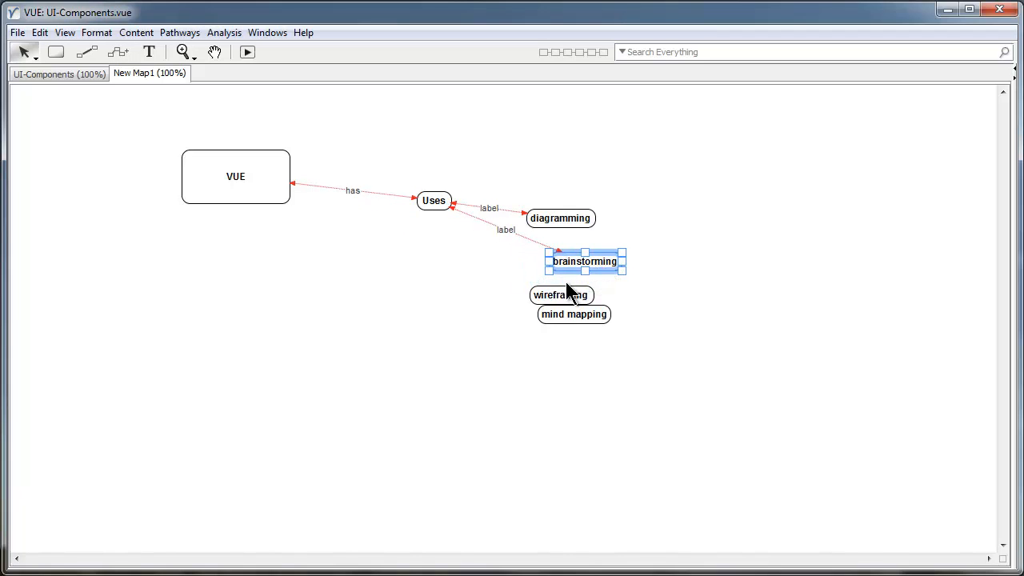
pyautogui.moveTo(548, 293); pyautogui.dragTo(506, 292)
pyautogui.hotkey('ctrl', 'z')
pyautogui.hotkey('ctrl', 'z')
pyautogui.hotkey('ctrl', 'z')
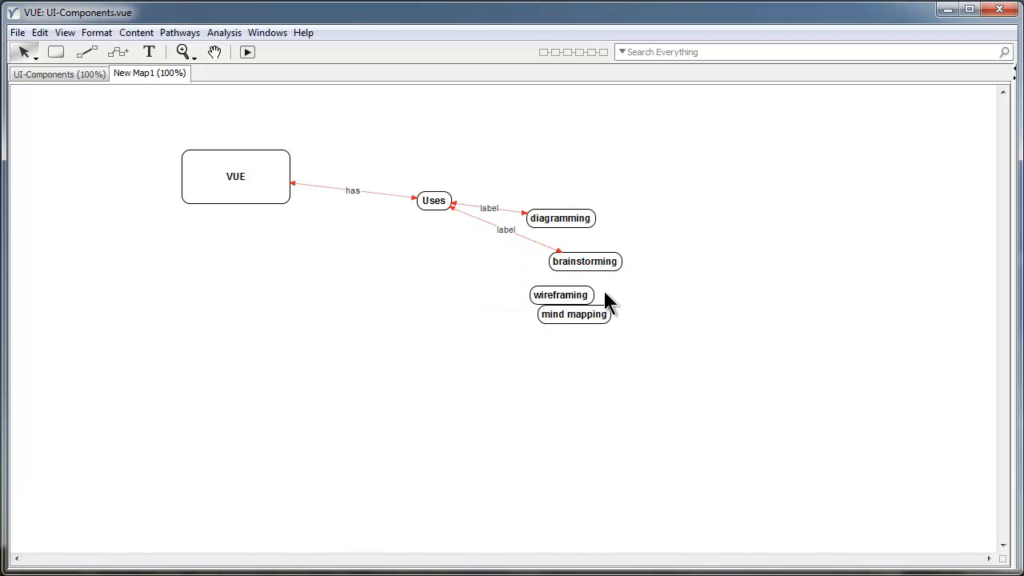
pyautogui.hotkey('ctrl', 'z')
pyautogui.hotkey('ctrl', 'z')
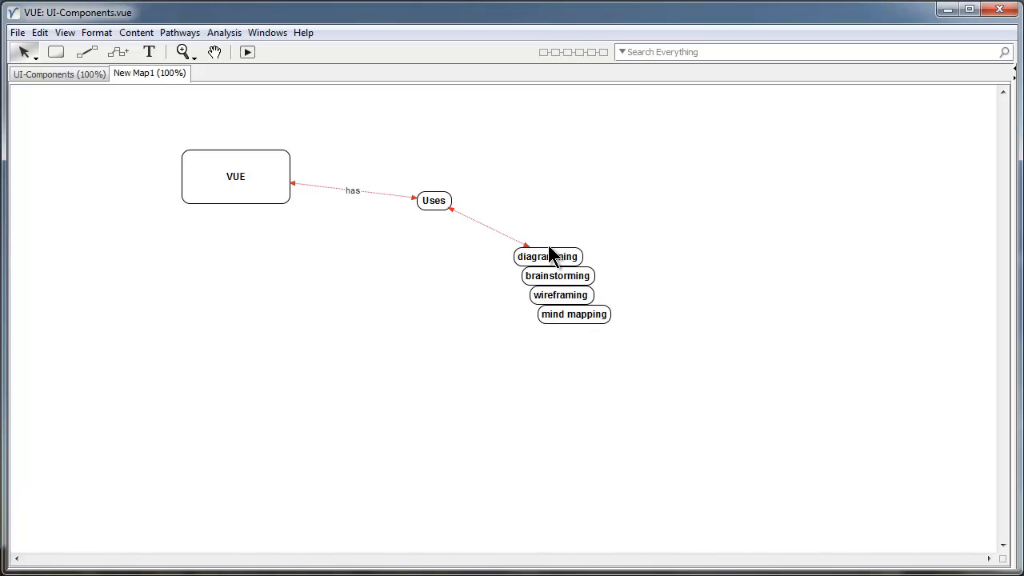
# Drop the four tag nodes into the Uses node so they nest inside it.
pyautogui.moveTo(594, 232); pyautogui.dragTo(510, 376)
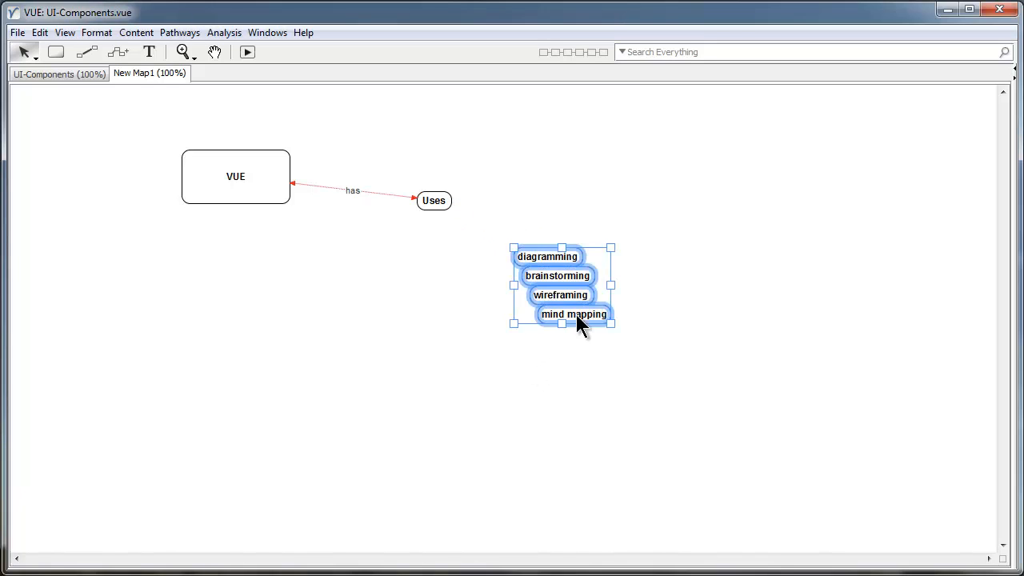
pyautogui.moveTo(534, 264); pyautogui.dragTo(516, 271)
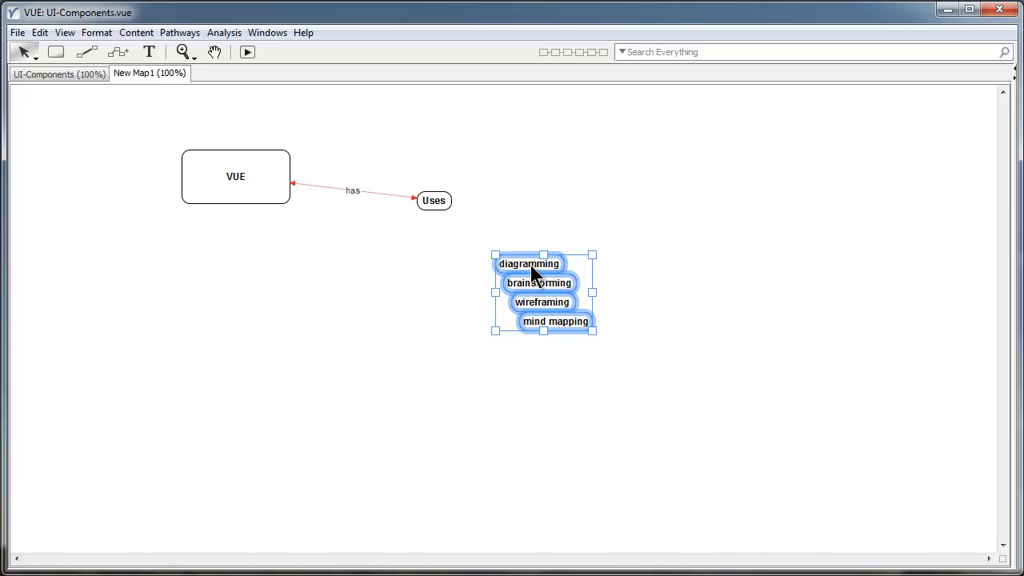
pyautogui.moveTo(530, 265); pyautogui.dragTo(437, 201)
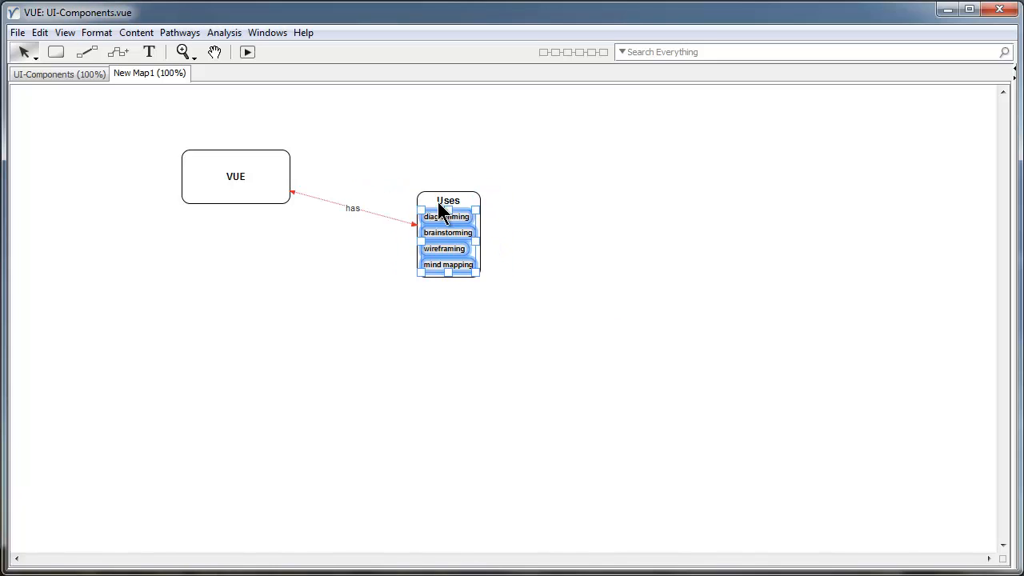
pyautogui.click(490, 273)
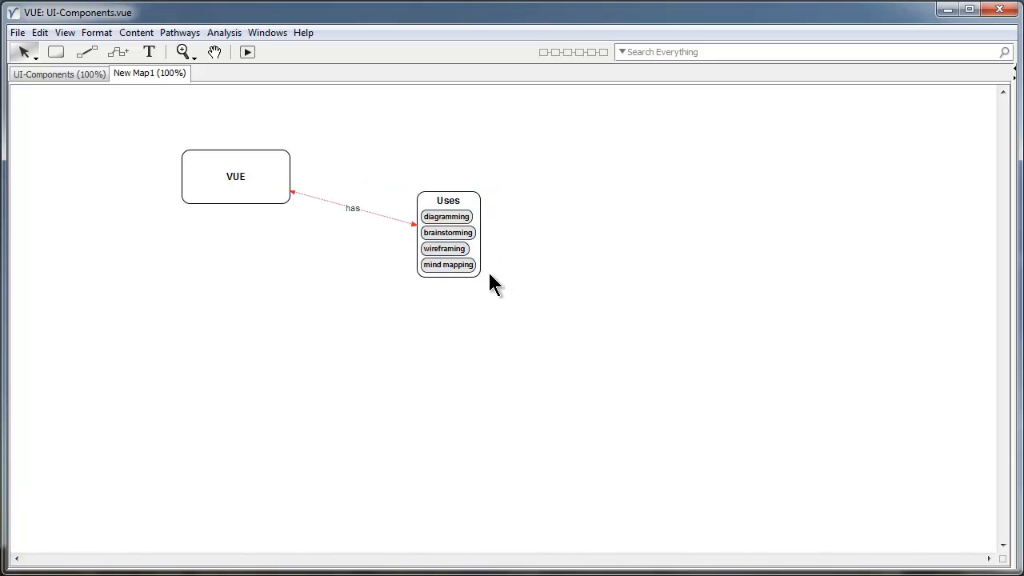
# Move the Uses container below VUE, nudge VUE right, and select the mind mapping item.
pyautogui.click(459, 203)
pyautogui.moveTo(459, 203); pyautogui.dragTo(415, 228)
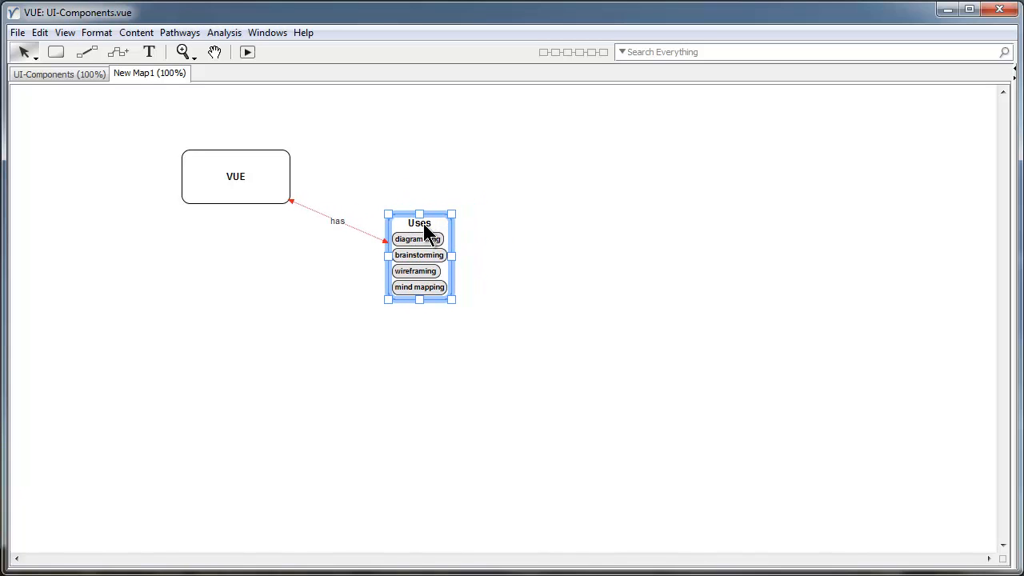
pyautogui.click(421, 334)
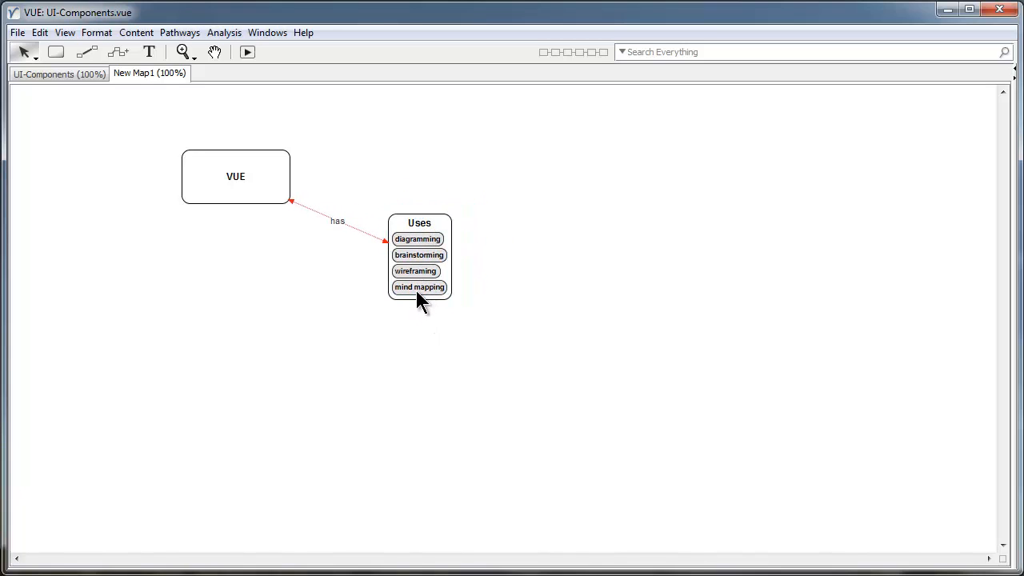
pyautogui.moveTo(445, 235); pyautogui.dragTo(383, 285)
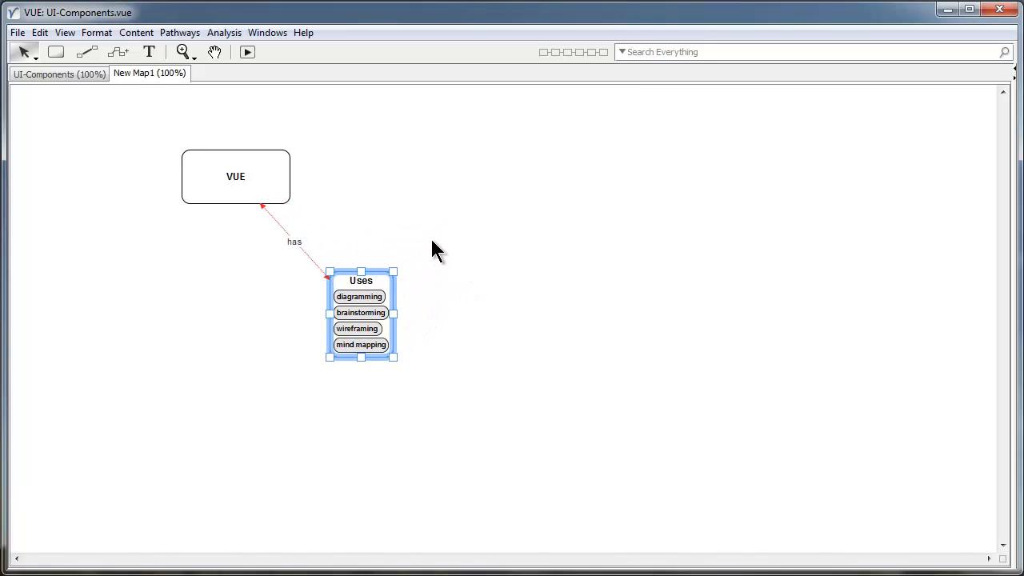
pyautogui.moveTo(260, 172); pyautogui.dragTo(273, 180)
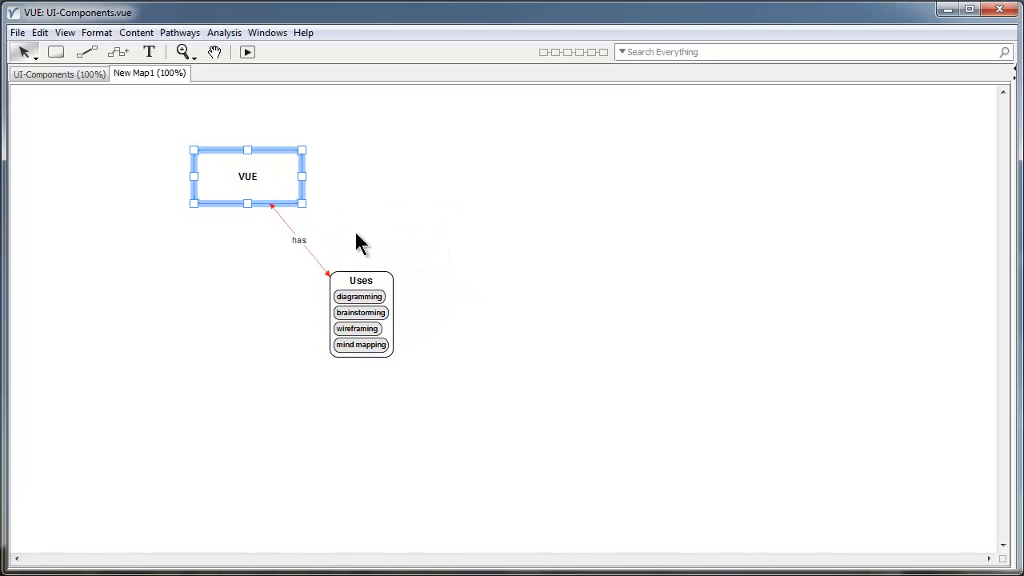
pyautogui.click(370, 370)
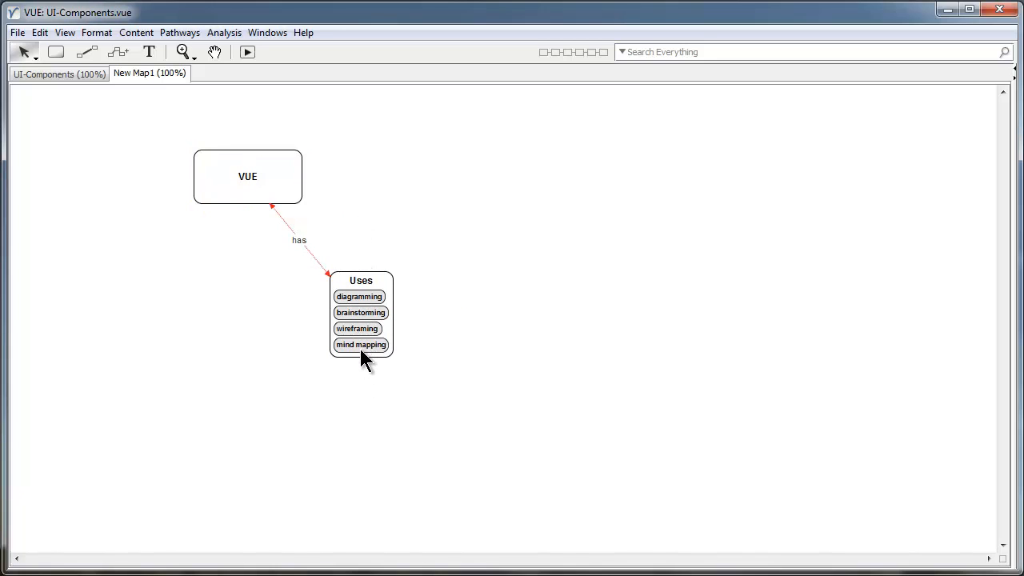
pyautogui.click(360, 345)
# Move mind mapping to the top of the Uses list.
pyautogui.press('Up')
pyautogui.press('Up')
pyautogui.press('Up')
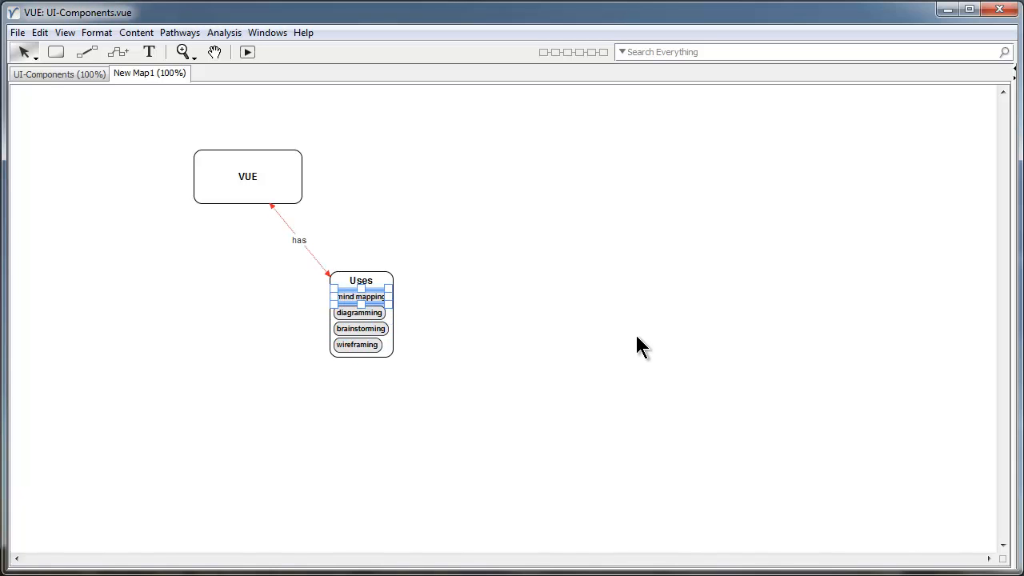
pyautogui.click(385, 314)
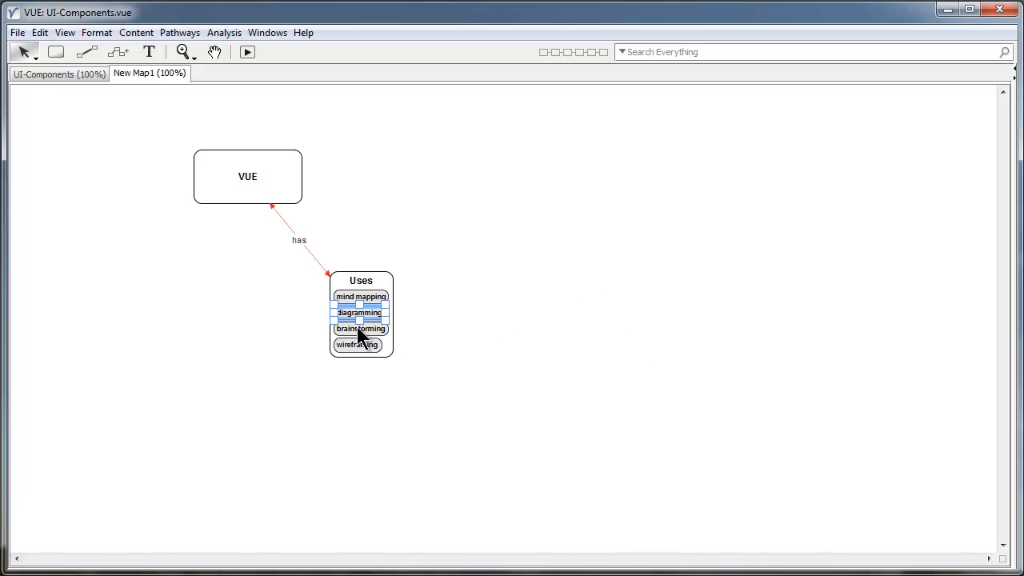
pyautogui.click(376, 328)
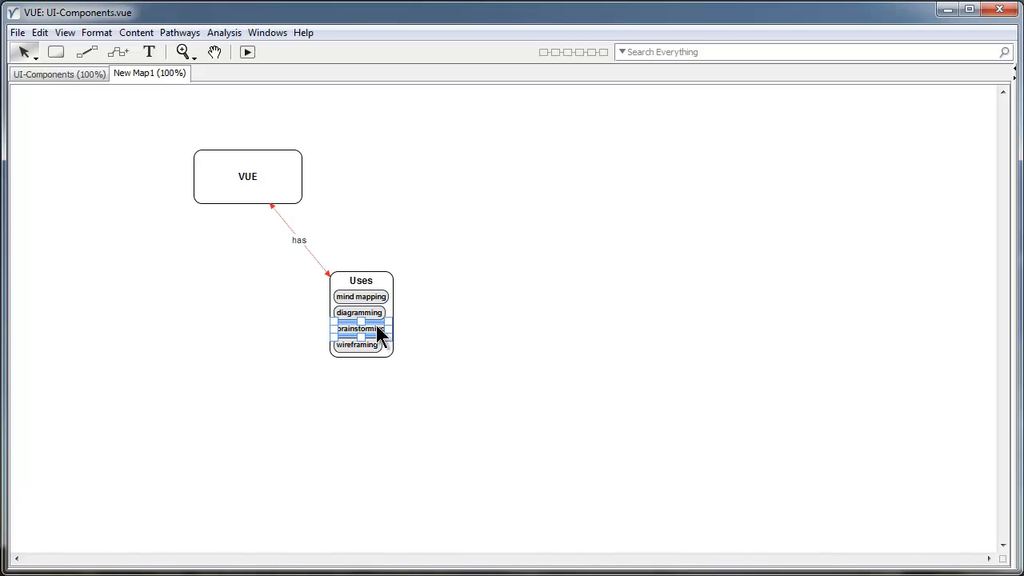
pyautogui.click(420, 342)
# Shift the Uses container up-right and reposition the VUE box slightly higher.
pyautogui.moveTo(392, 282); pyautogui.dragTo(437, 256)
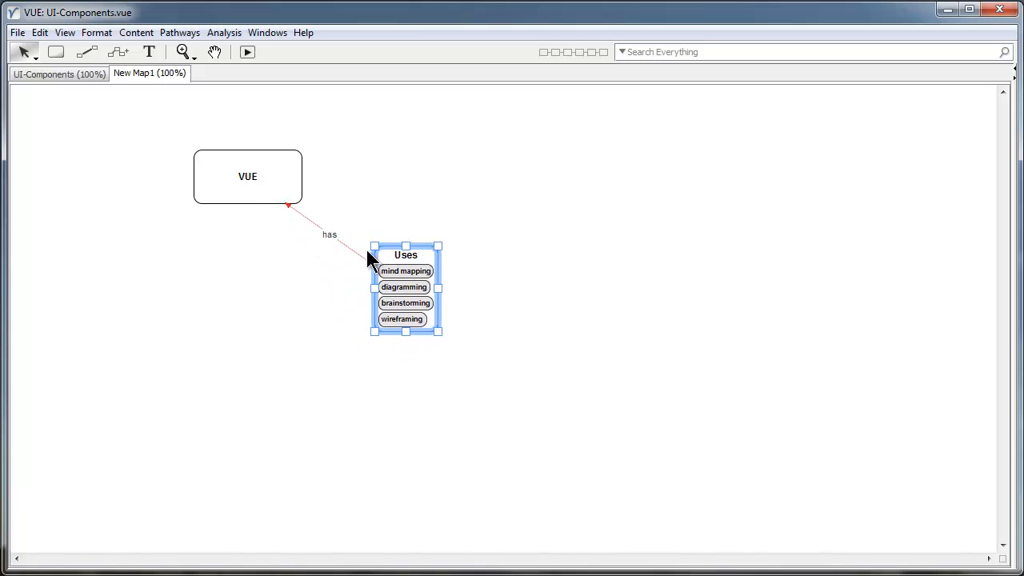
pyautogui.click(485, 361)
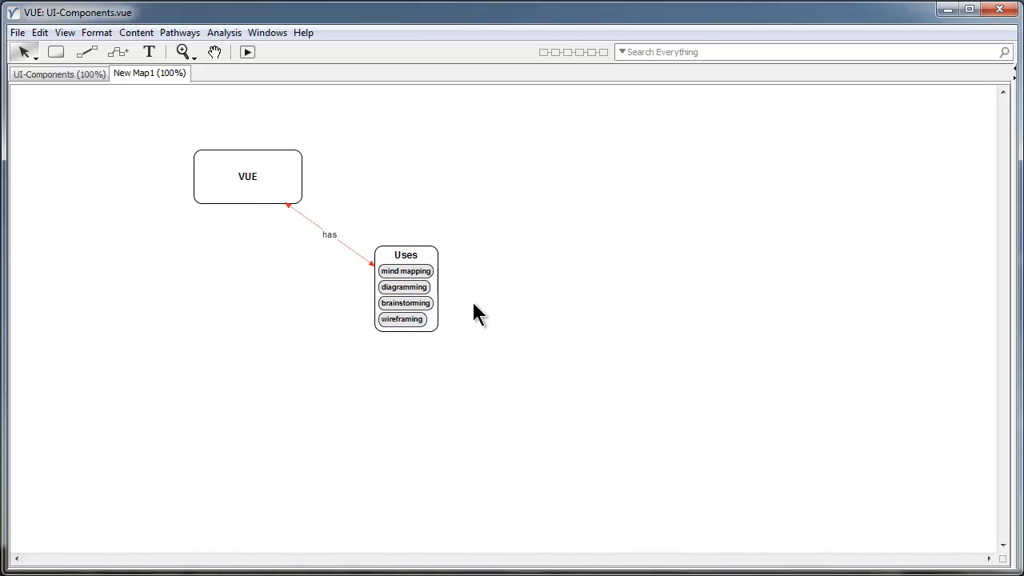
pyautogui.moveTo(257, 176); pyautogui.dragTo(210, 215)
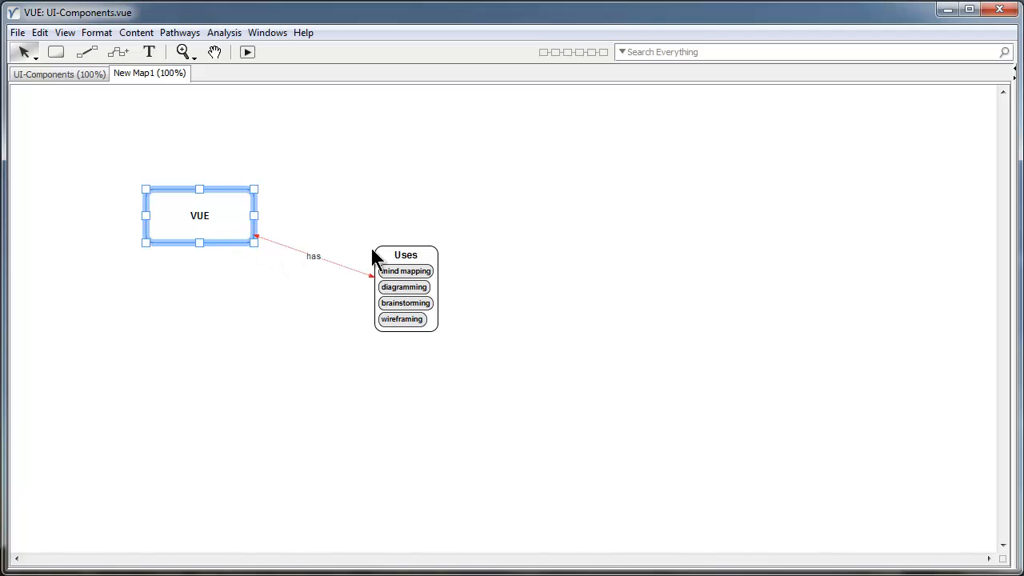
pyautogui.click(307, 272)
pyautogui.moveTo(251, 228); pyautogui.dragTo(257, 209)
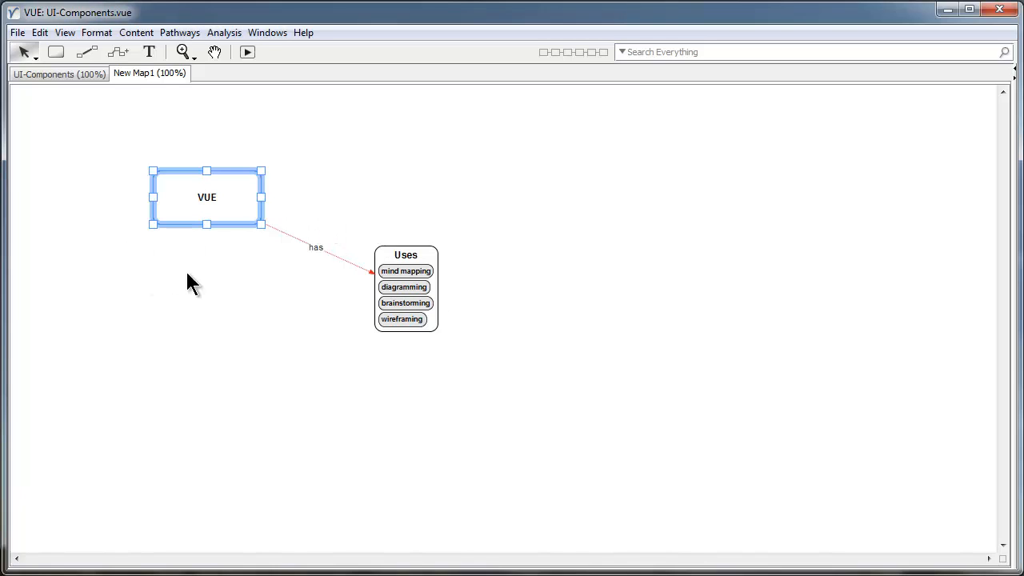
pyautogui.click(265, 370)
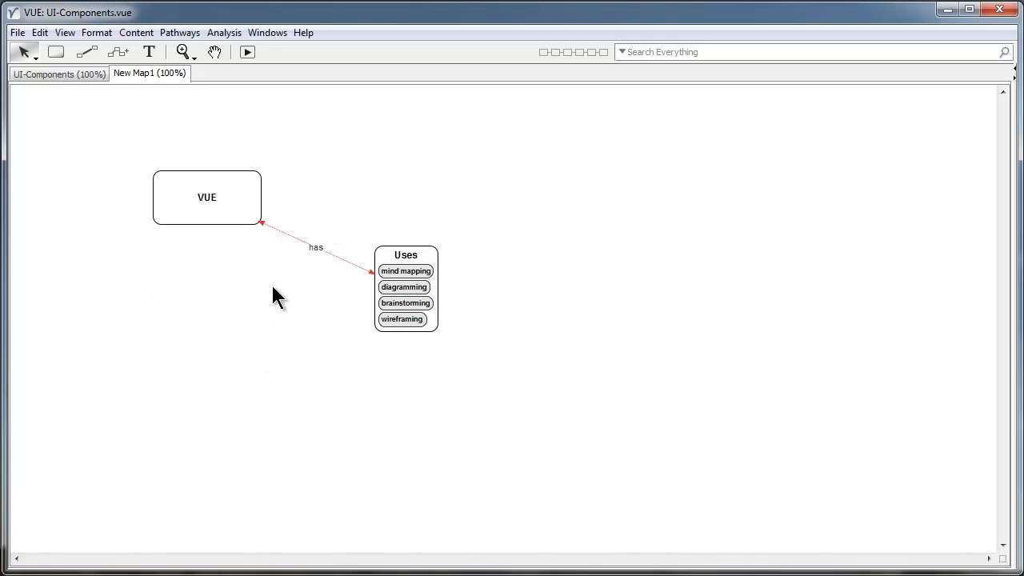
# Select and deselect the VUE node, then show the Format palette with Ctrl+1.
pyautogui.click(233, 189)
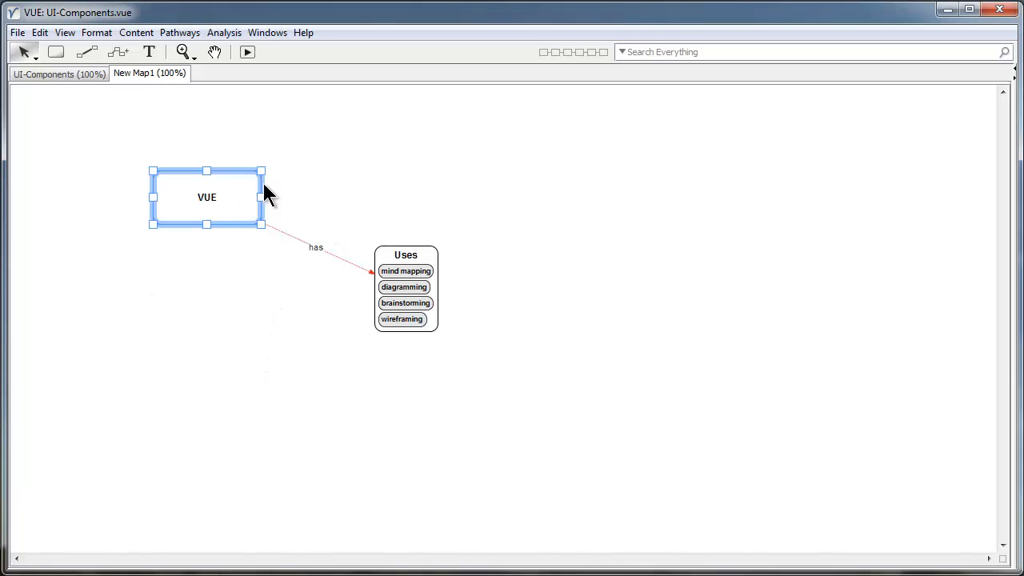
pyautogui.click(328, 172)
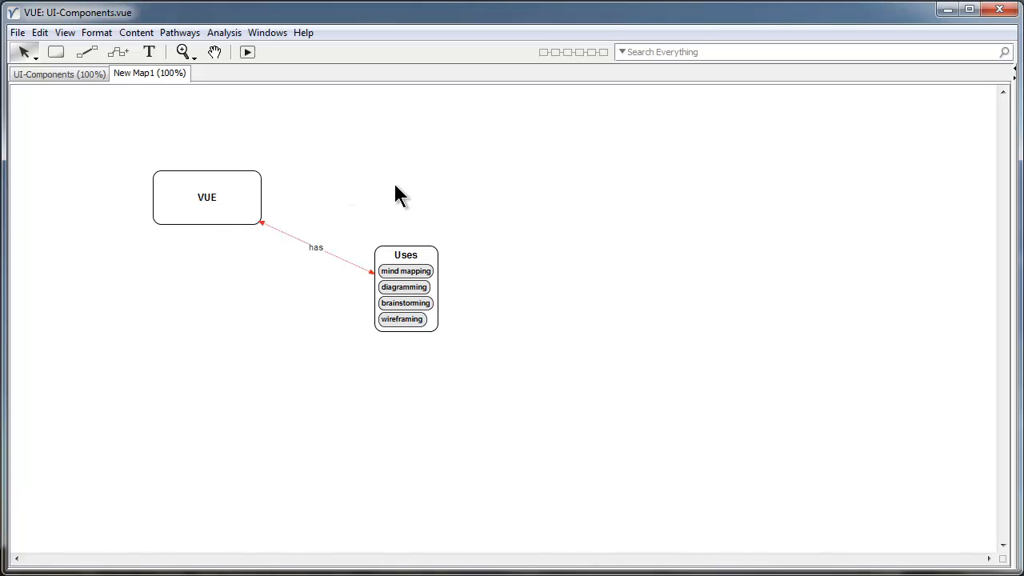
pyautogui.hotkey('ctrl', '1')
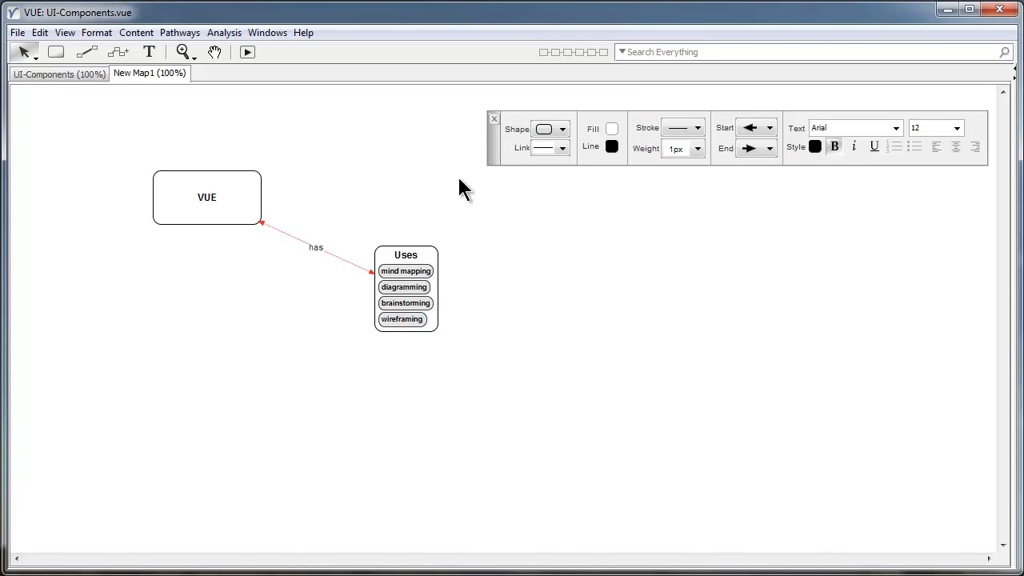
# Set the VUE node's label to 32 pt and move the node up and right.
pyautogui.moveTo(516, 114); pyautogui.dragTo(484, 104)
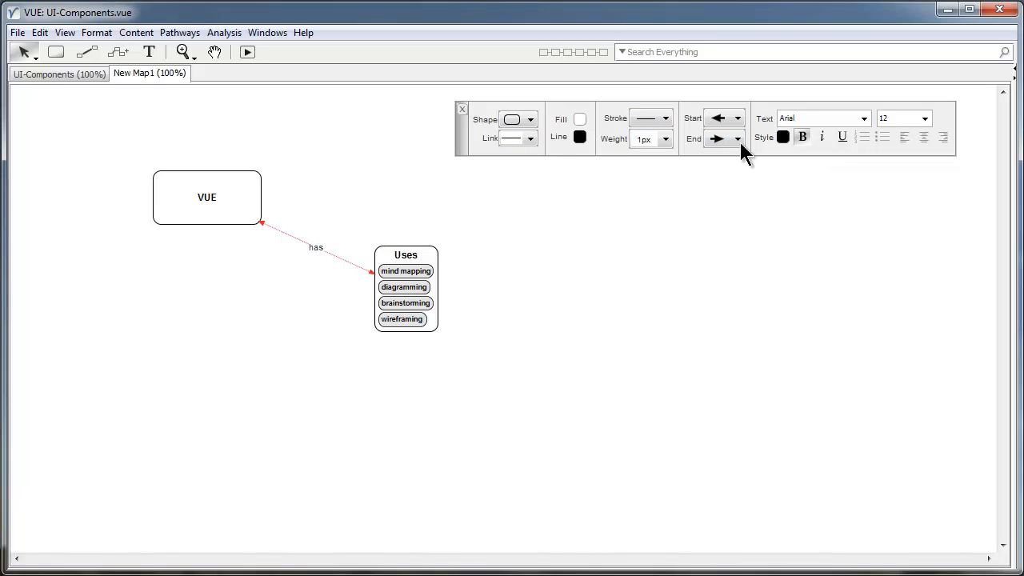
pyautogui.click(211, 200)
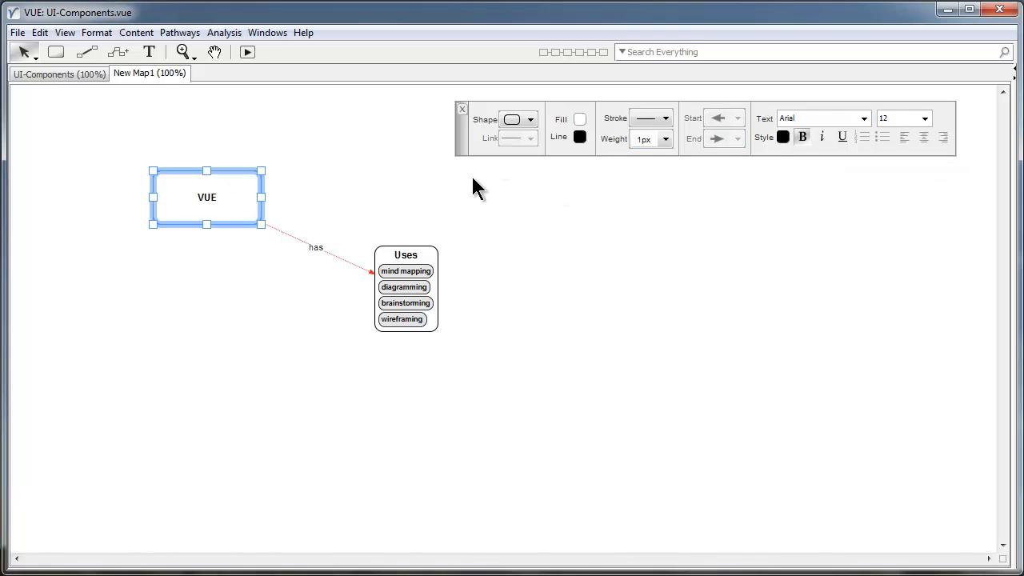
pyautogui.moveTo(235, 196); pyautogui.dragTo(247, 167)
pyautogui.click(925, 119)
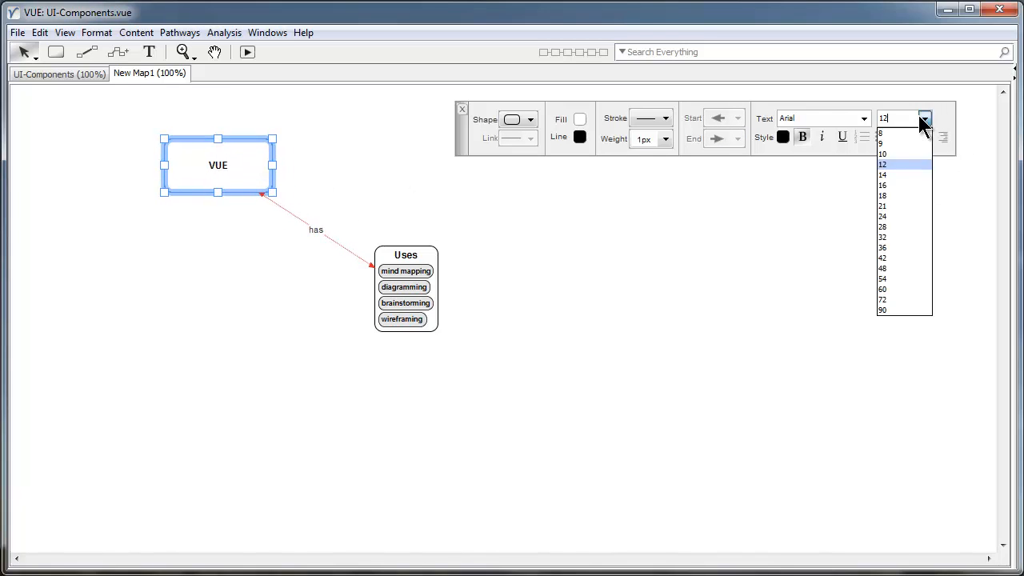
pyautogui.click(890, 231)
pyautogui.click(304, 229)
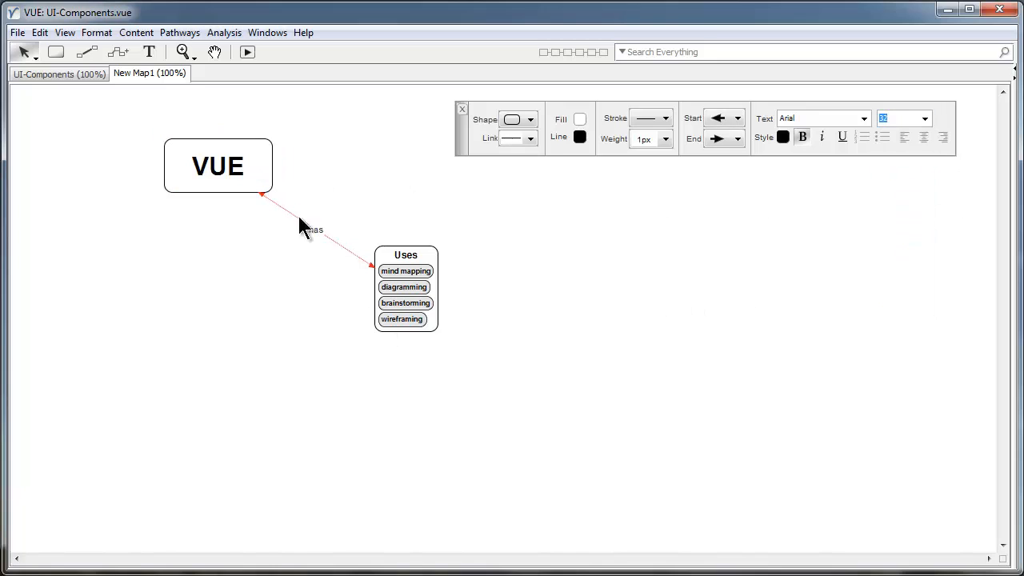
pyautogui.moveTo(238, 172); pyautogui.dragTo(271, 162)
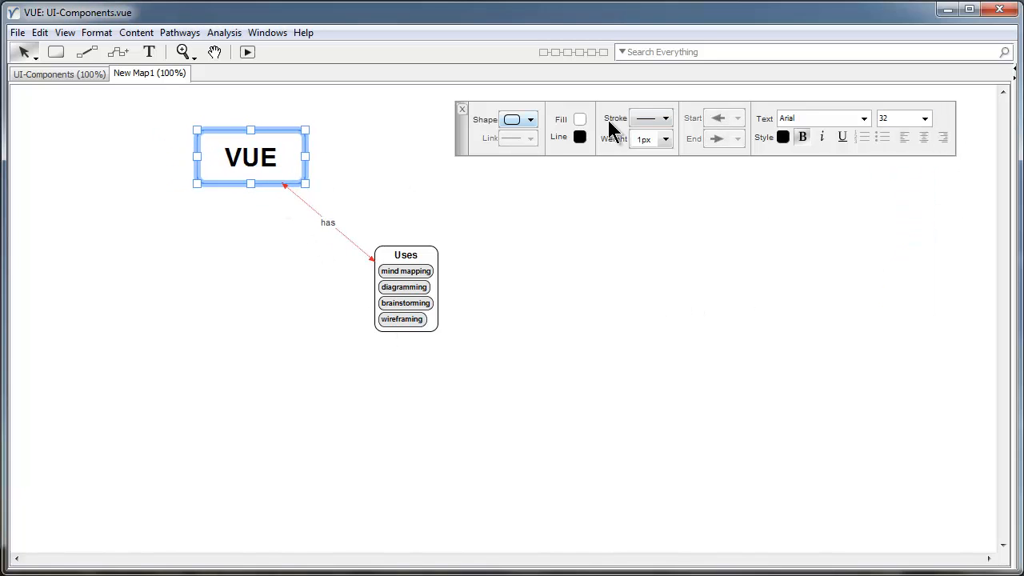
# Make the VUE node's border dotted with a 3px weight.
pyautogui.click(663, 123)
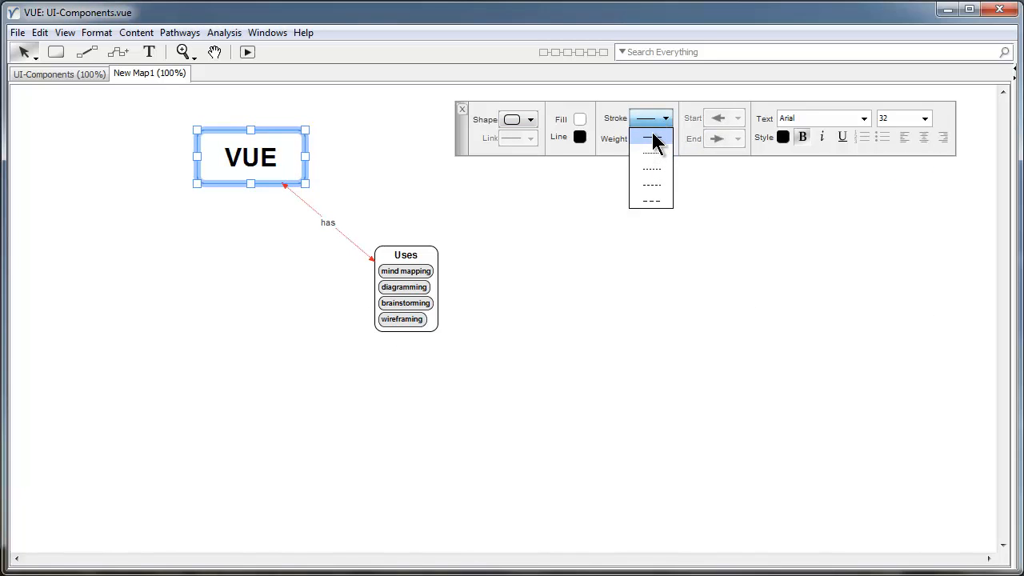
pyautogui.click(649, 153)
pyautogui.click(665, 139)
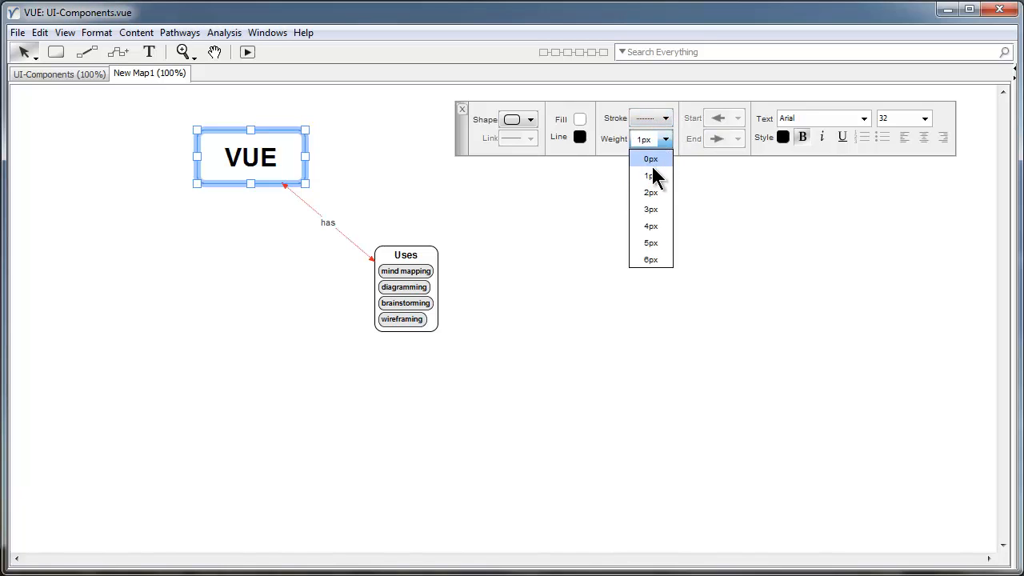
pyautogui.click(653, 194)
pyautogui.click(664, 139)
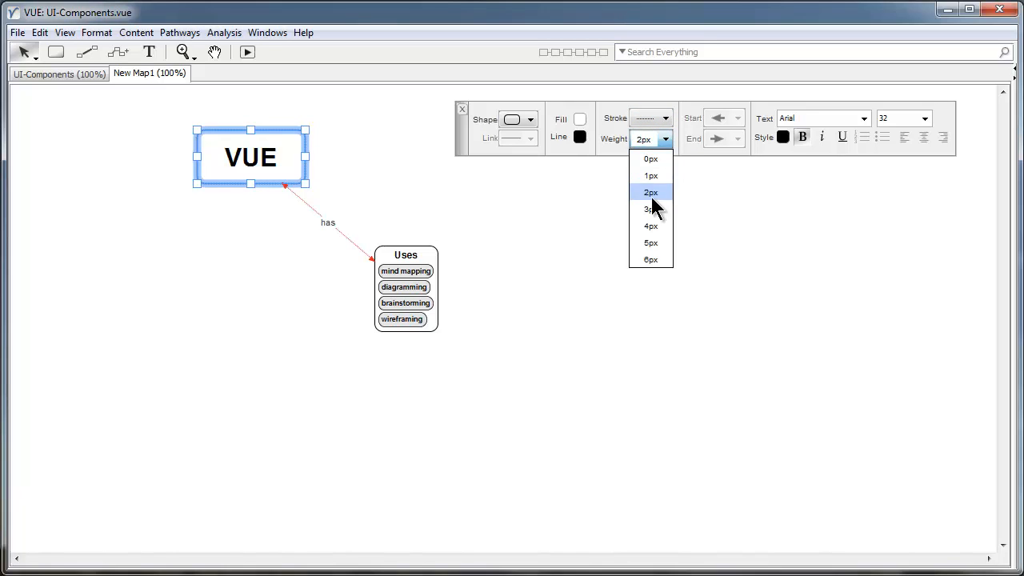
pyautogui.click(655, 208)
# Colour the VUE node's border purple-blue and nudge the node up and right.
pyautogui.click(583, 139)
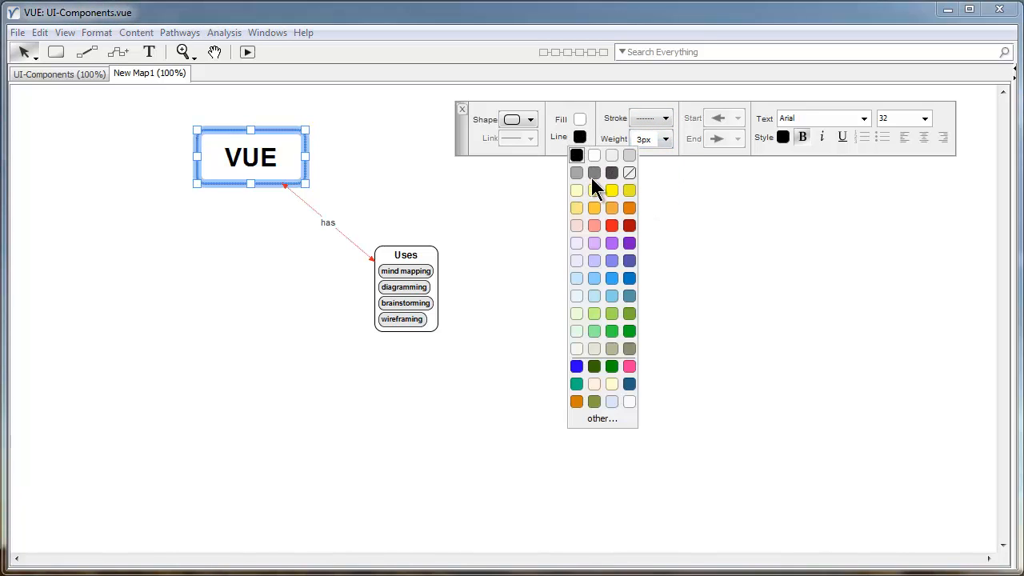
pyautogui.click(579, 140)
pyautogui.click(629, 262)
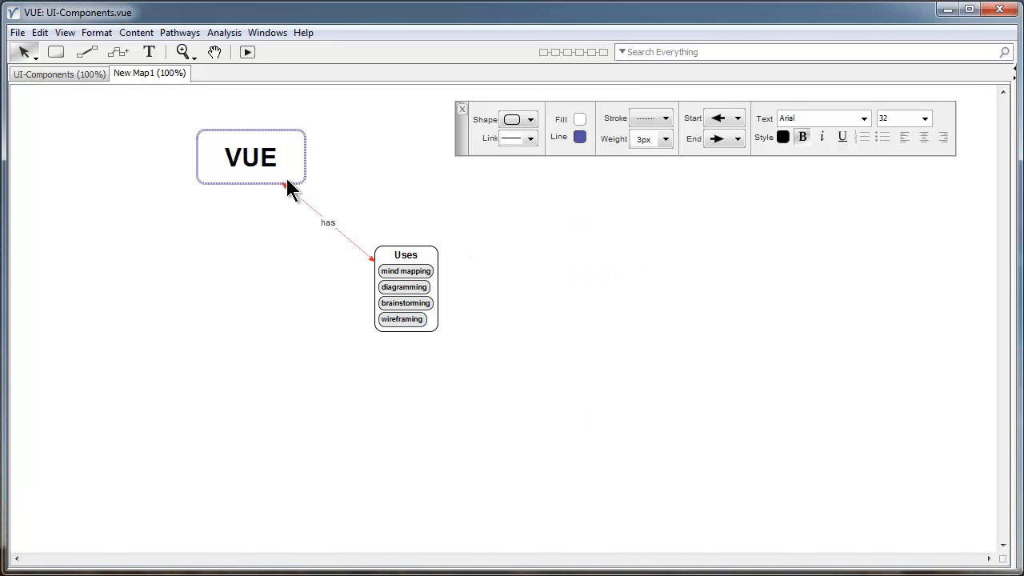
pyautogui.moveTo(282, 163); pyautogui.dragTo(288, 148)
pyautogui.click(350, 190)
pyautogui.click(330, 214)
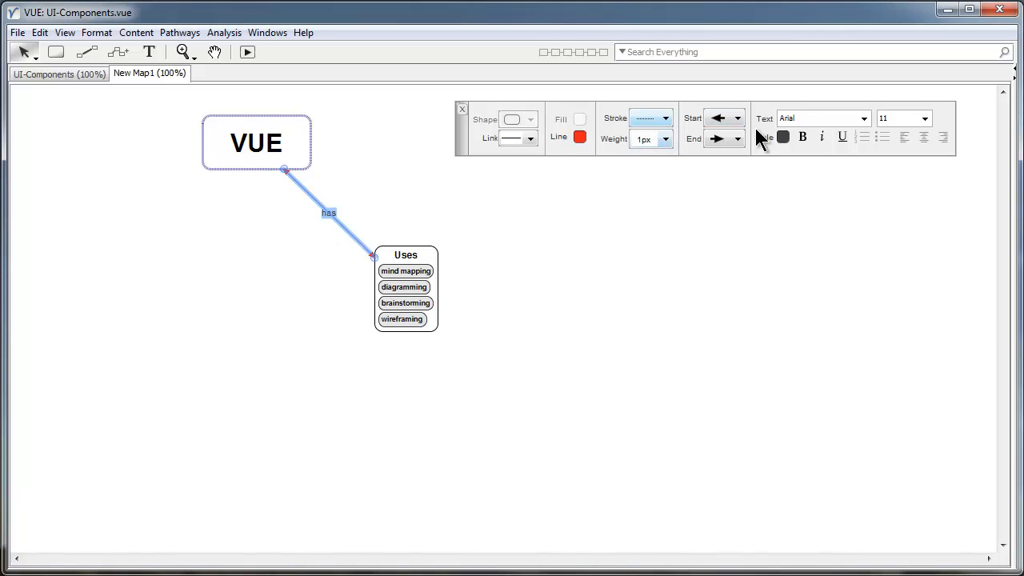
# Make the 'has' link black and shift the VUE node left.
pyautogui.click(580, 137)
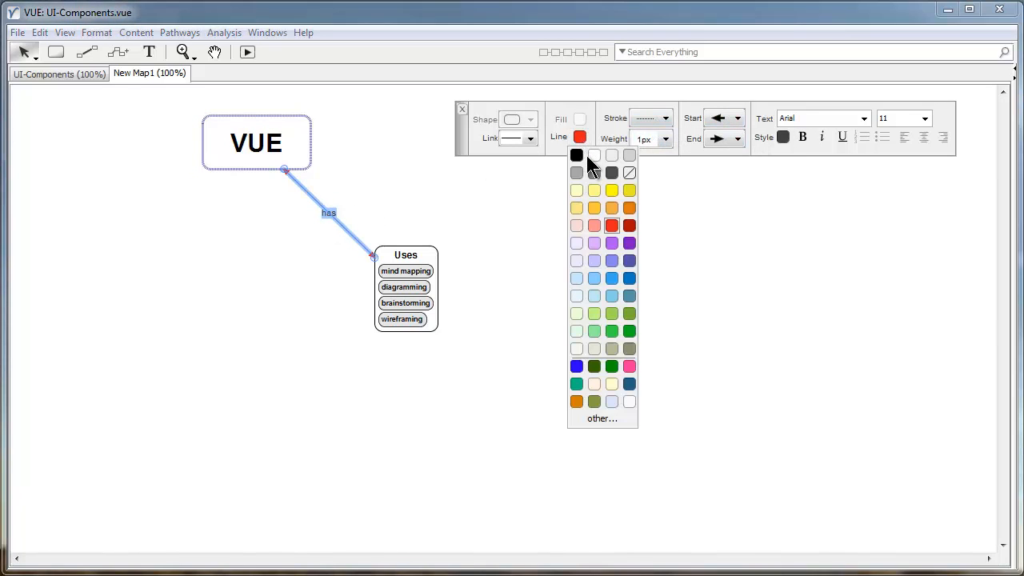
pyautogui.click(579, 159)
pyautogui.click(582, 223)
pyautogui.moveTo(360, 193); pyautogui.dragTo(286, 238)
pyautogui.moveTo(266, 156); pyautogui.dragTo(234, 162)
# Remove the arrowheads from both ends of the 'has' link.
pyautogui.moveTo(362, 186); pyautogui.dragTo(313, 245)
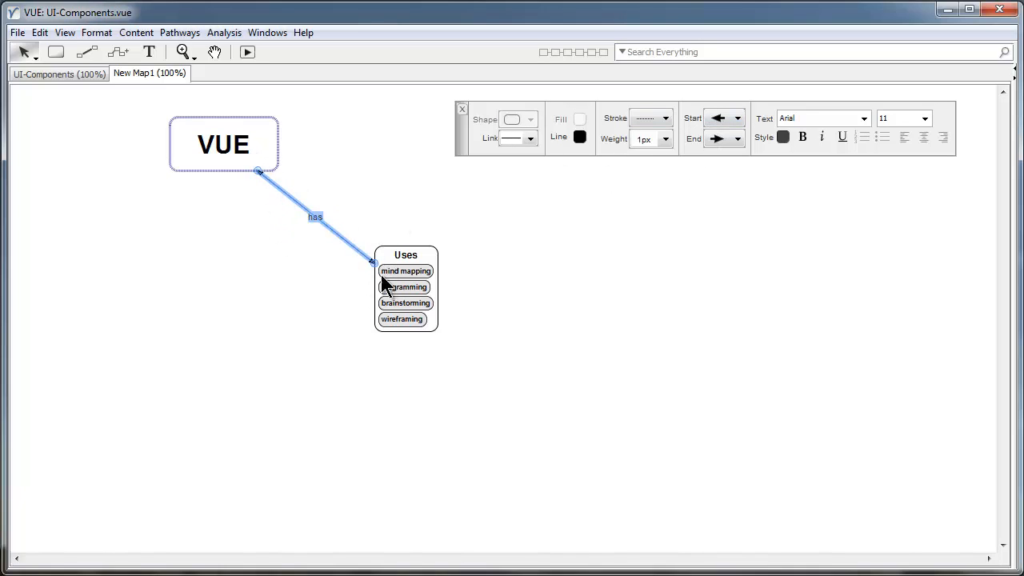
pyautogui.click(722, 120)
pyautogui.click(724, 139)
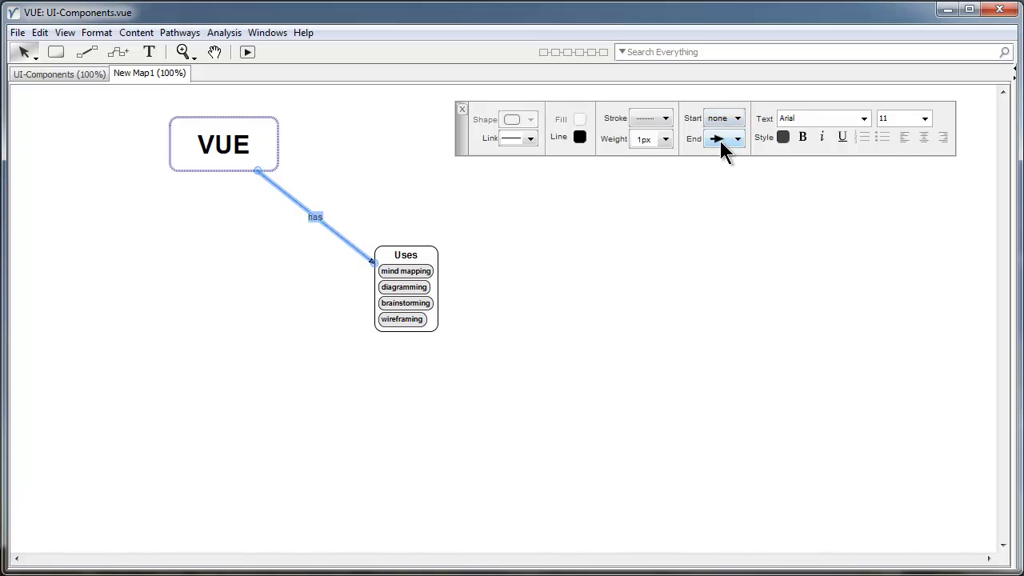
pyautogui.click(722, 138)
pyautogui.click(723, 158)
pyautogui.click(643, 235)
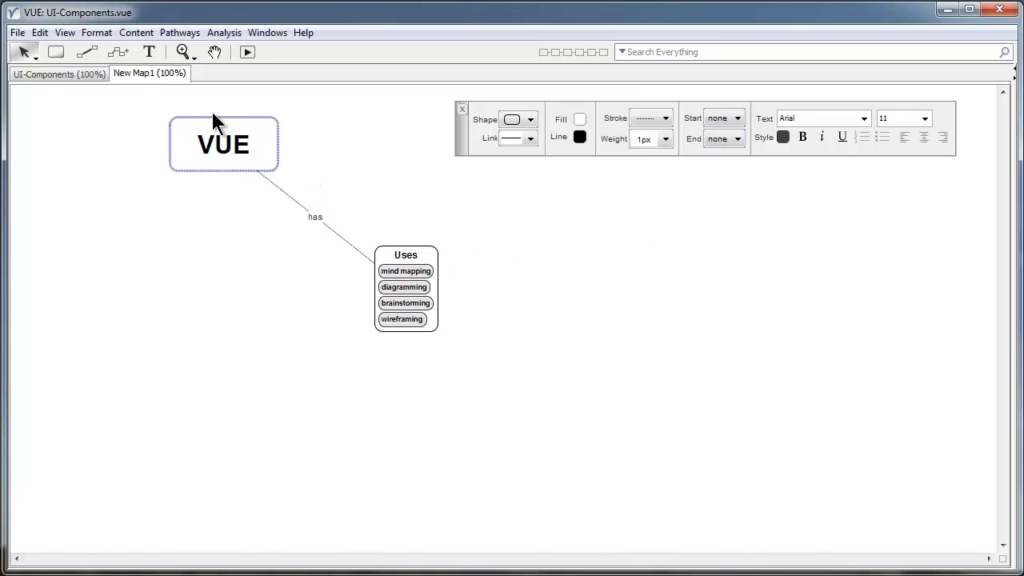
pyautogui.moveTo(222, 158); pyautogui.dragTo(174, 210)
# Make the 'has' link curved, bend it upward, and raise the VUE node.
pyautogui.click(303, 245)
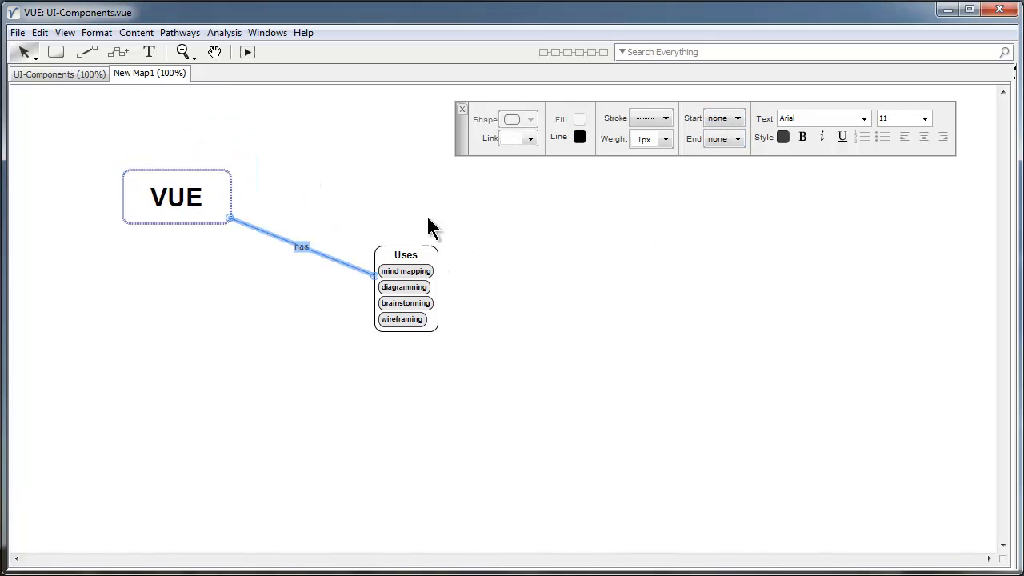
pyautogui.click(523, 137)
pyautogui.click(522, 167)
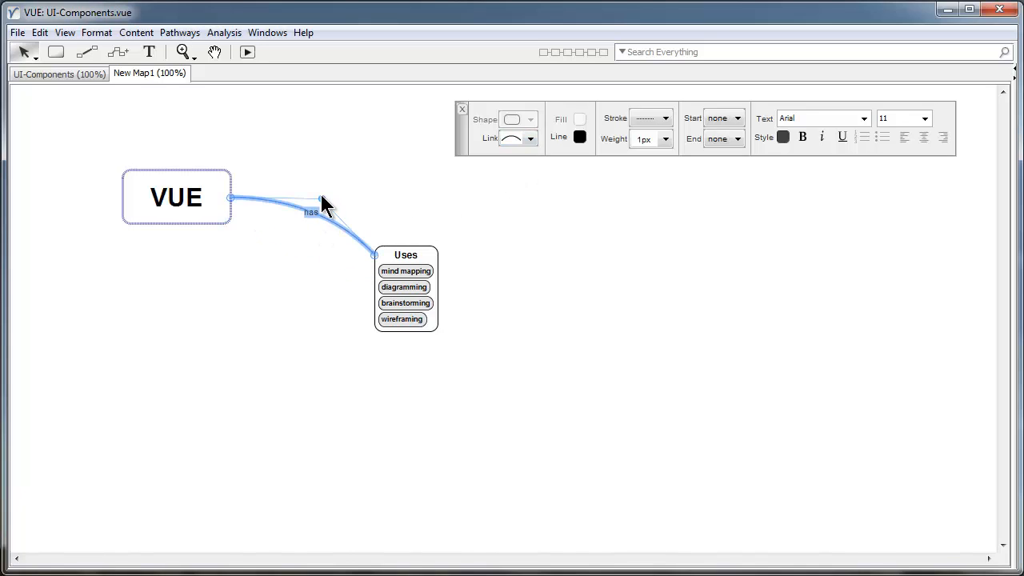
pyautogui.moveTo(321, 198); pyautogui.dragTo(344, 154)
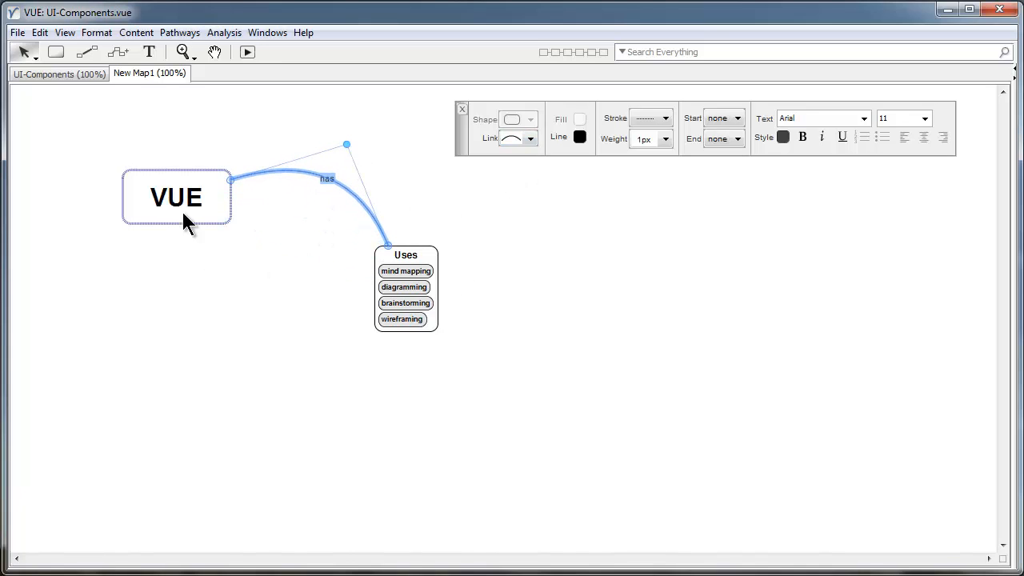
pyautogui.moveTo(209, 207); pyautogui.dragTo(201, 177)
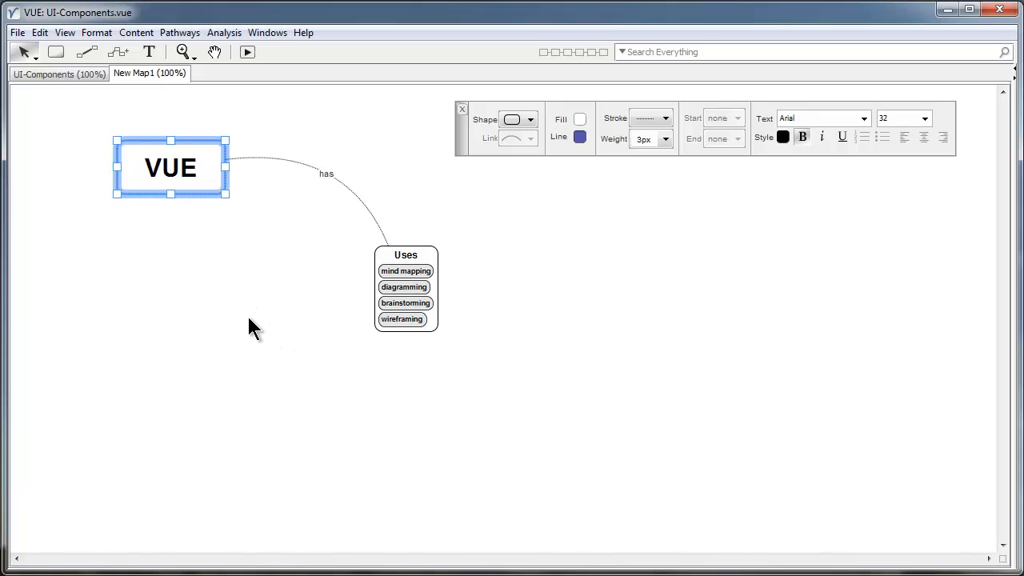
# Reshape the 'has' link into an S-shaped curve and move the VUE node up-right.
pyautogui.click(323, 160)
pyautogui.click(516, 139)
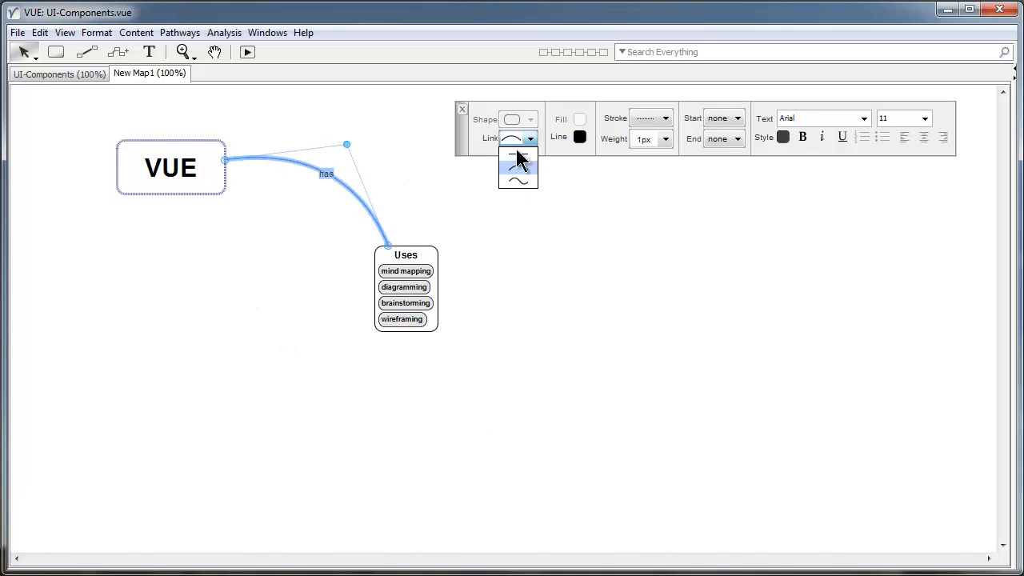
pyautogui.click(520, 182)
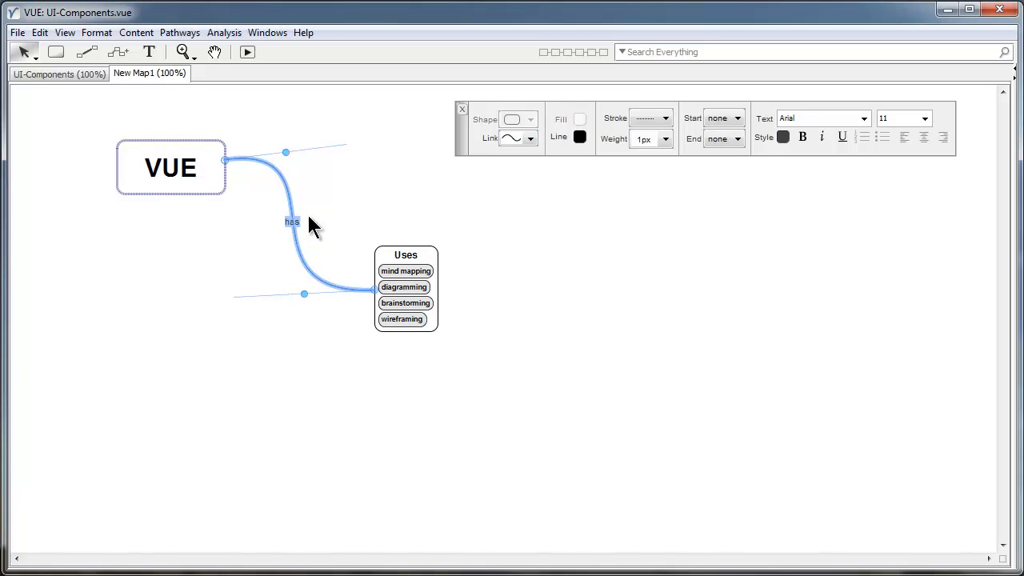
pyautogui.moveTo(287, 152); pyautogui.dragTo(311, 150)
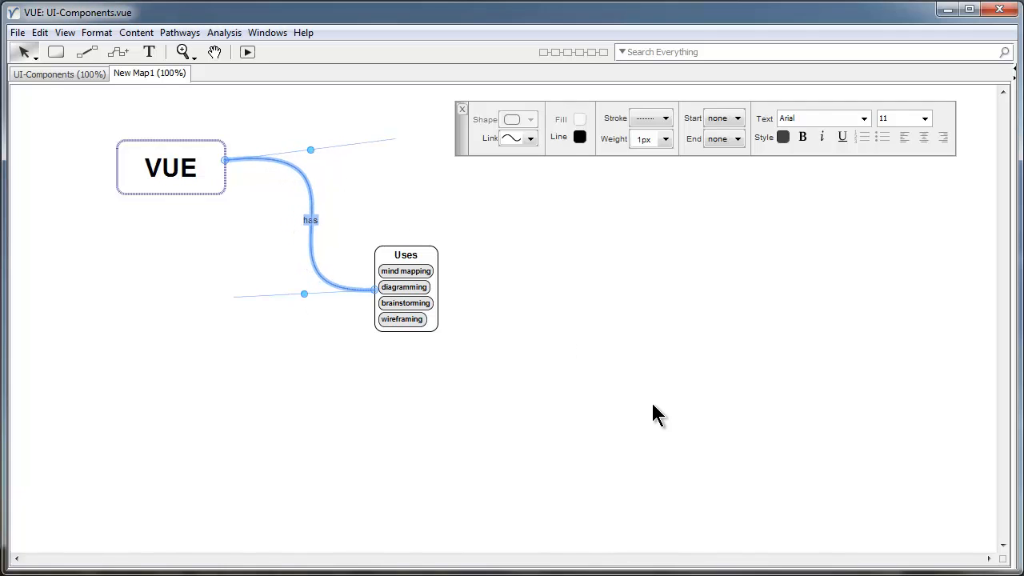
pyautogui.click(596, 408)
pyautogui.moveTo(200, 188); pyautogui.dragTo(218, 168)
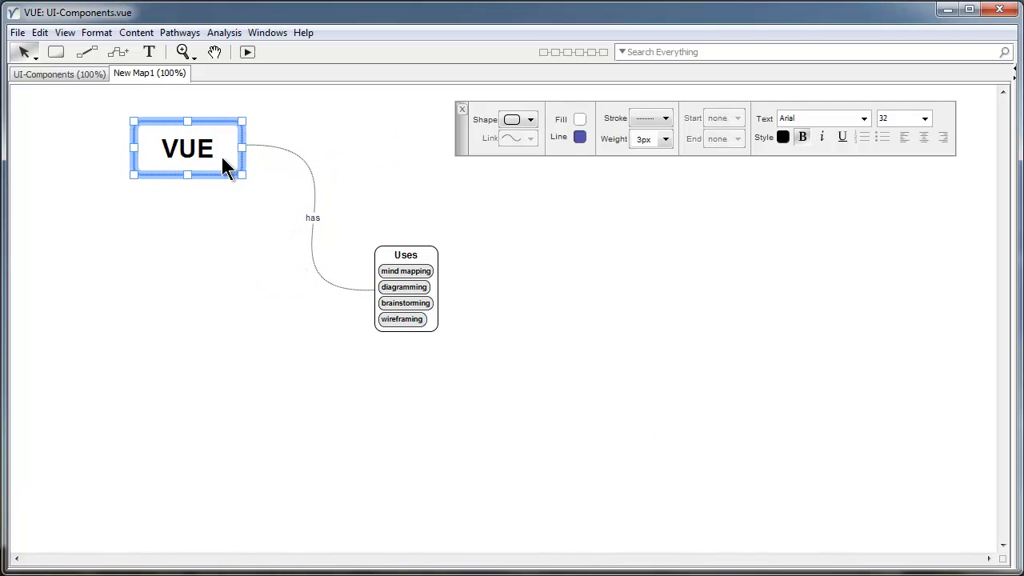
# Reposition the whole map and the Uses node, hide the formatting palette, and add a new node.
pyautogui.click(443, 356)
pyautogui.moveTo(453, 381); pyautogui.dragTo(168, 194)
pyautogui.click(443, 272)
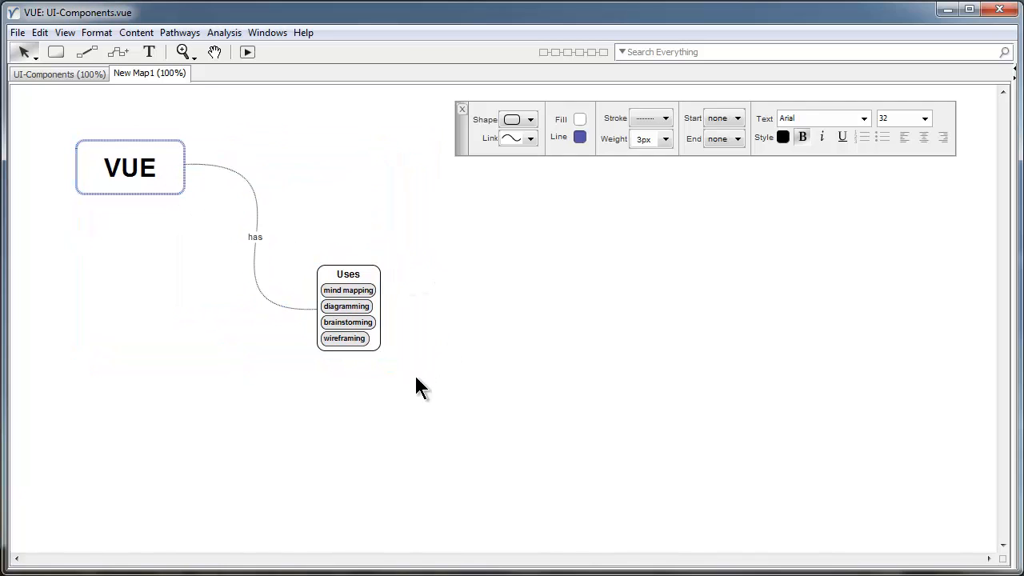
pyautogui.moveTo(412, 386); pyautogui.dragTo(284, 295)
pyautogui.click(580, 279)
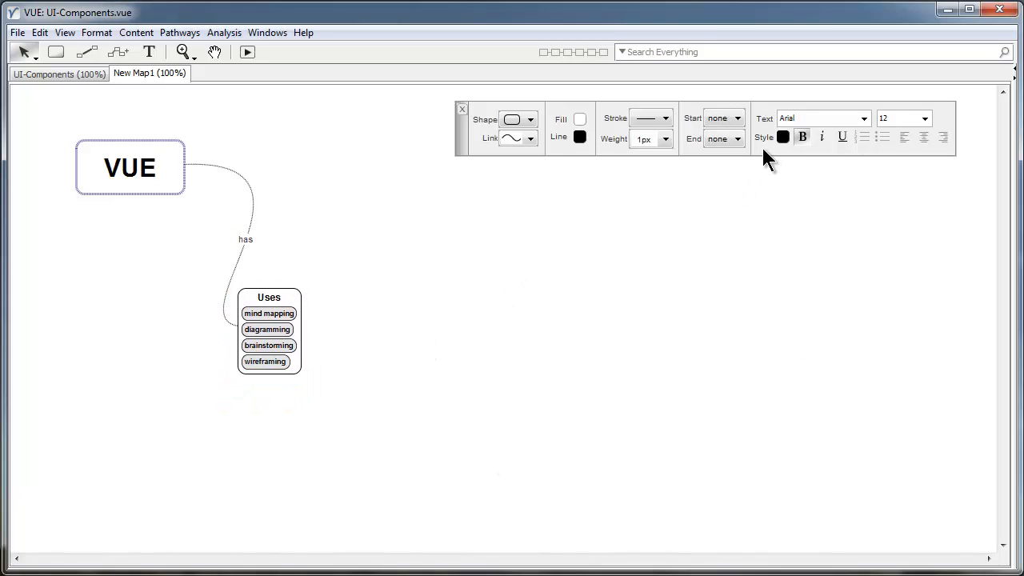
pyautogui.moveTo(762, 145); pyautogui.dragTo(758, 143)
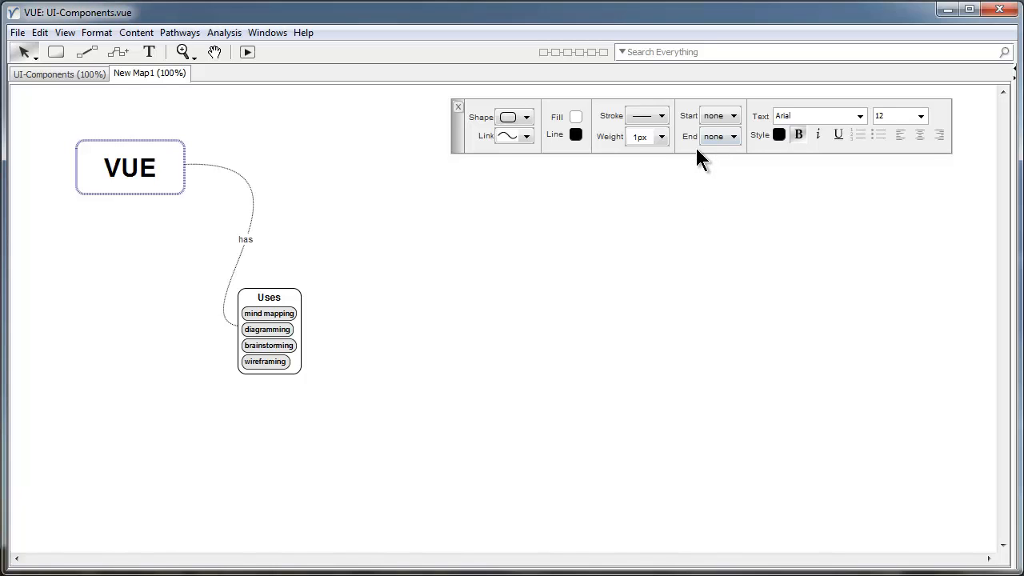
pyautogui.hotkey('ctrl', '1')
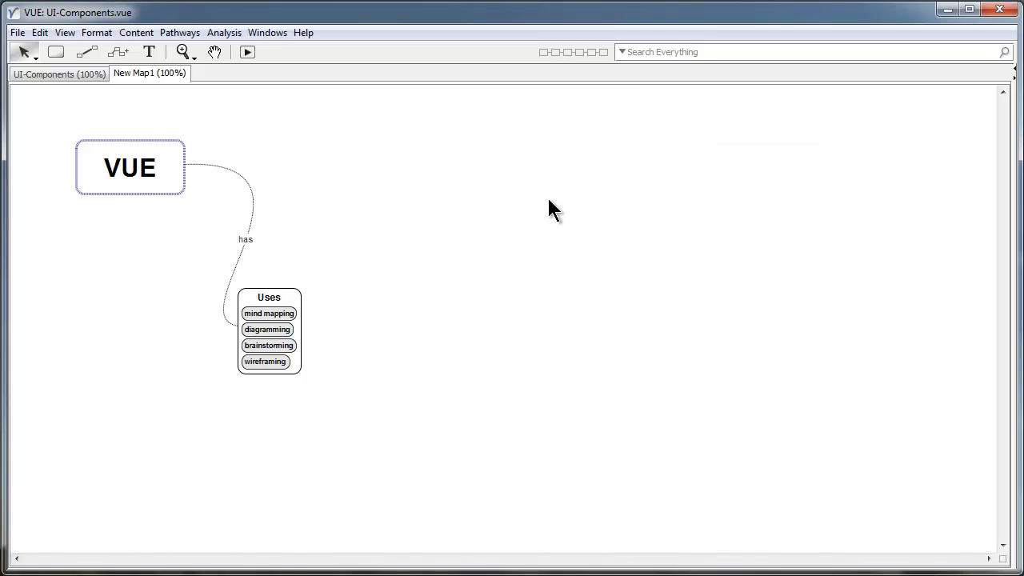
pyautogui.hotkey('ctrl', 'n')
pyautogui.hotkey('ctrl', 'n')
pyautogui.hotkey('ctrl', 'n')
pyautogui.hotkey('ctrl', 'n')
pyautogui.hotkey('ctrl', 'n')
pyautogui.hotkey('ctrl', 'n')
pyautogui.hotkey('ctrl', 'n')
pyautogui.hotkey('ctrl', 'n')
pyautogui.hotkey('ctrl', 'n')
pyautogui.hotkey('ctrl', 'n')
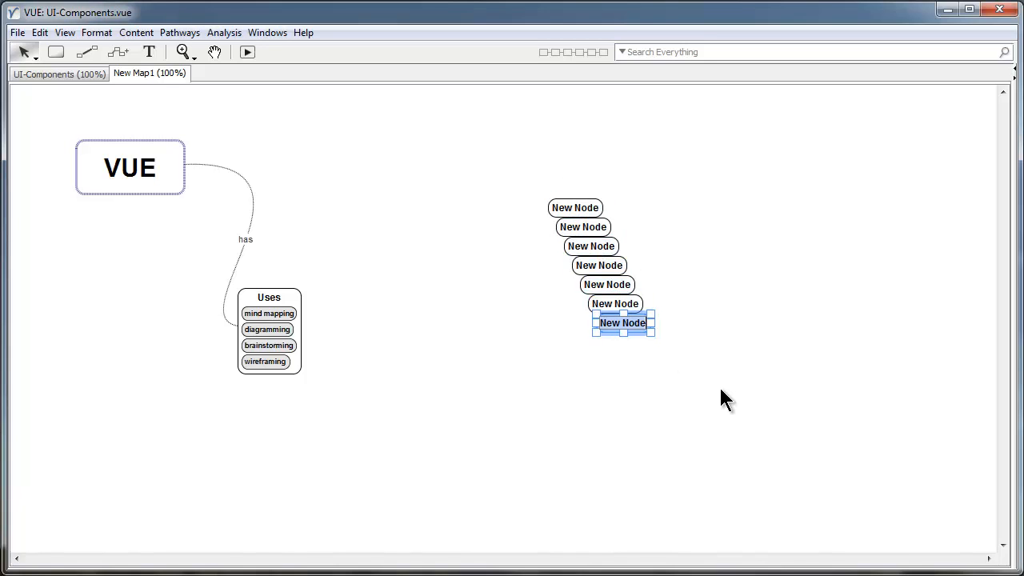
# Add more 'New Node' nodes with Ctrl+N and drag the cascade up and left.
pyautogui.hotkey('ctrl', 'n')
pyautogui.hotkey('ctrl', 'n')
pyautogui.hotkey('ctrl', 'n')
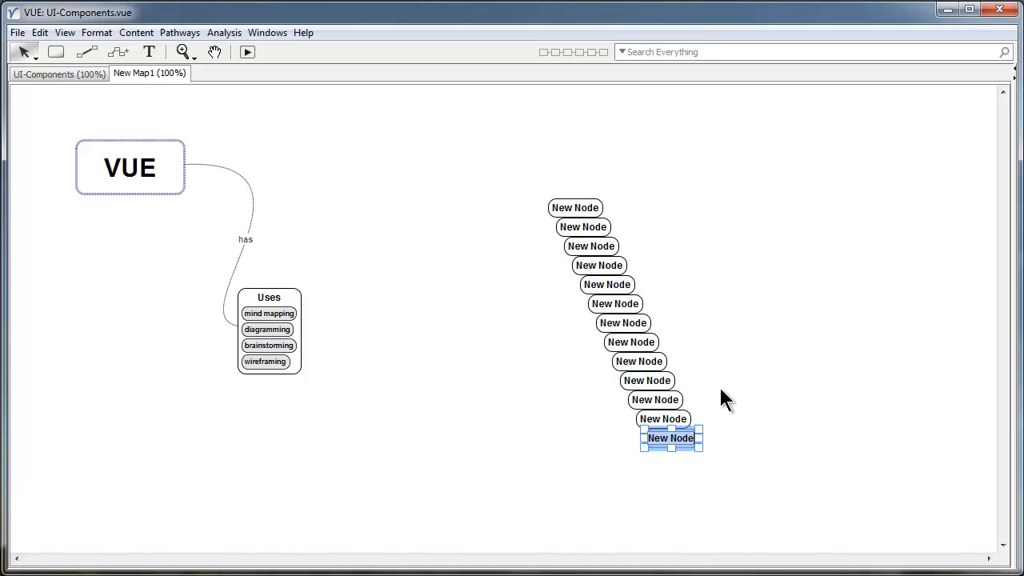
pyautogui.click(772, 477)
pyautogui.moveTo(750, 487); pyautogui.dragTo(514, 146)
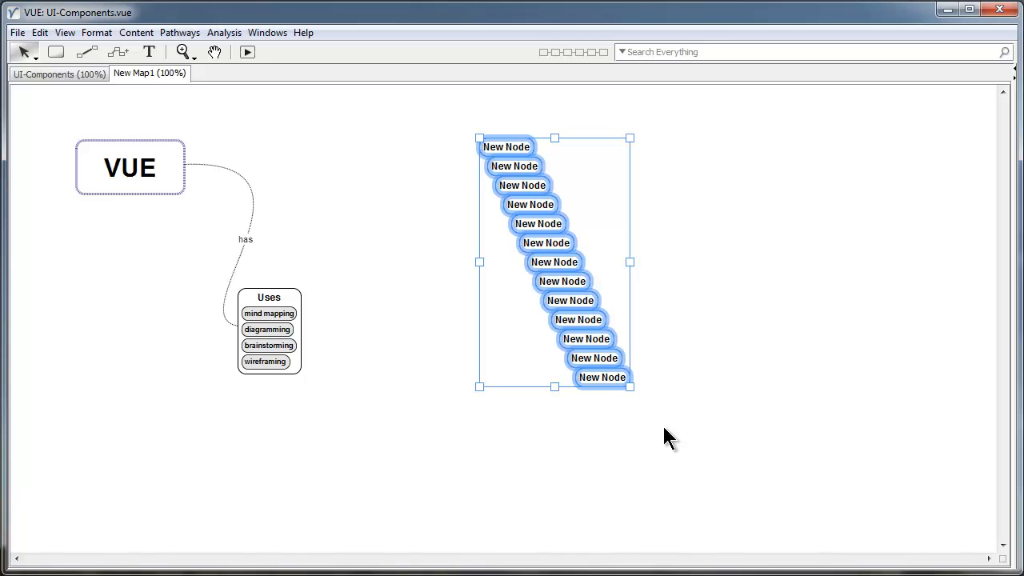
# Try right, left, row and column alignments on the new nodes, ending with a four-column table.
pyautogui.hotkey('ctrl', 'Right')
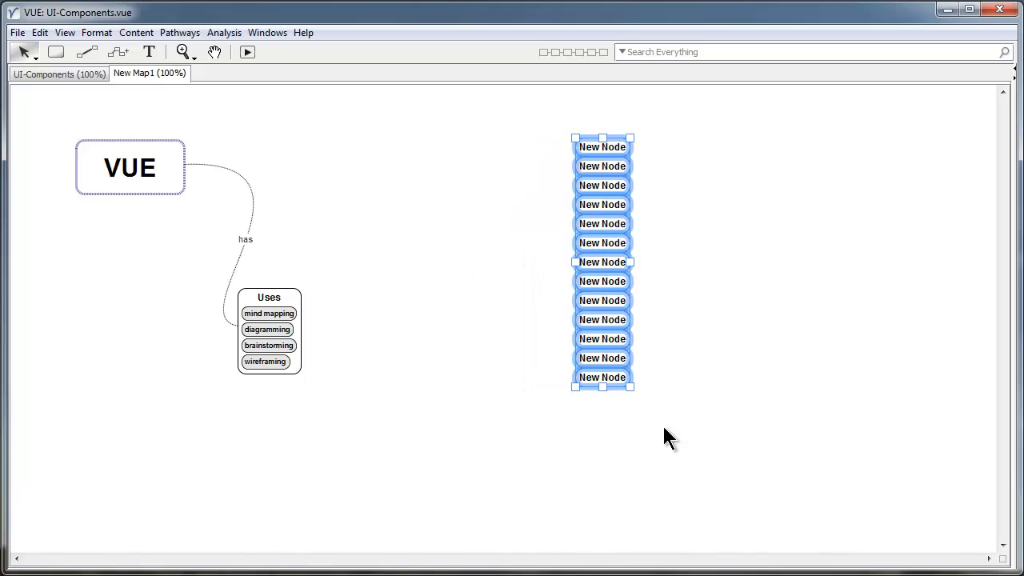
pyautogui.hotkey('ctrl', 'z')
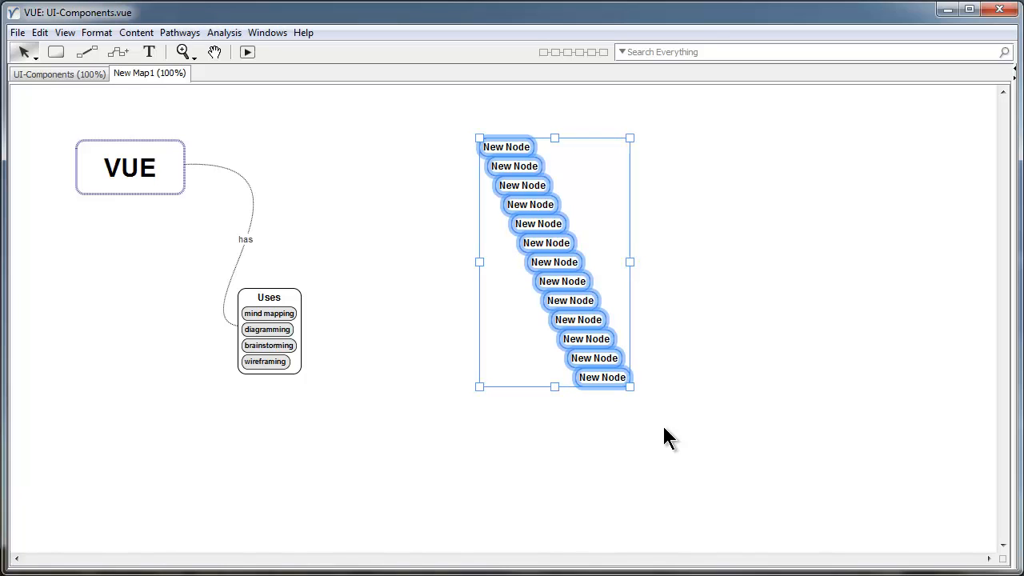
pyautogui.hotkey('ctrl', 'Left')
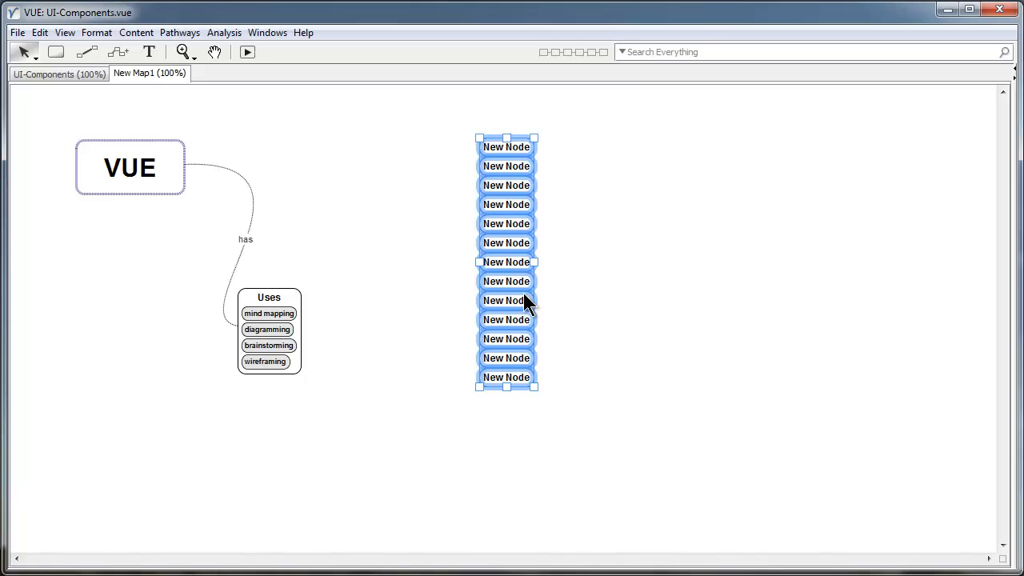
pyautogui.hotkey('ctrl', 'r')
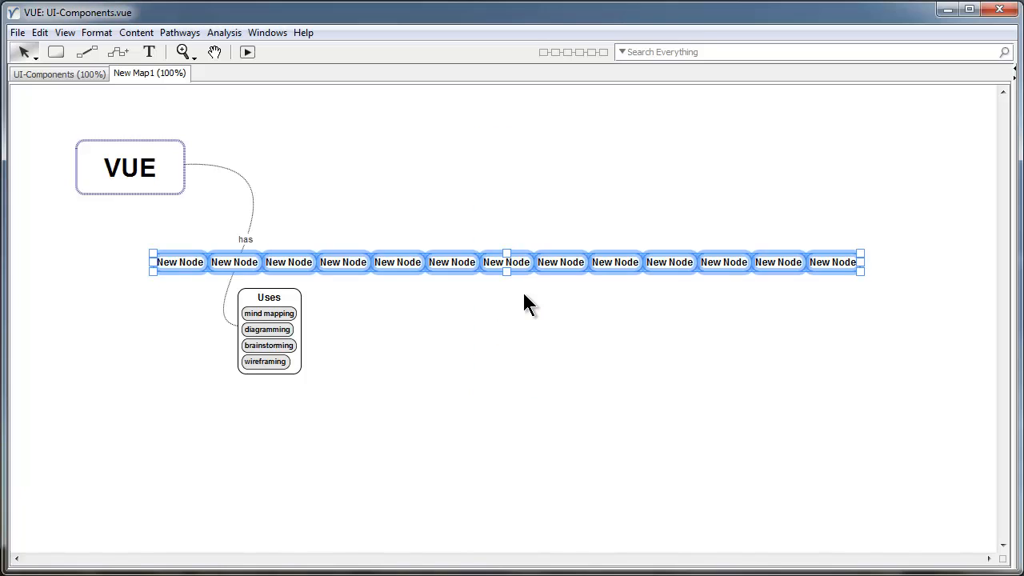
pyautogui.hotkey('ctrl', 'shift', 'r')
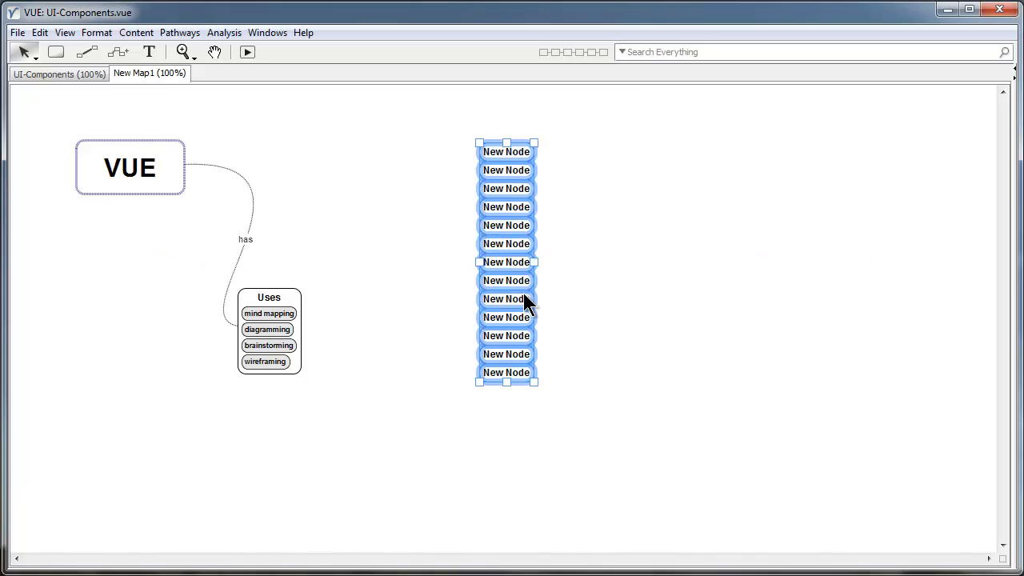
pyautogui.hotkey('alt', '3')
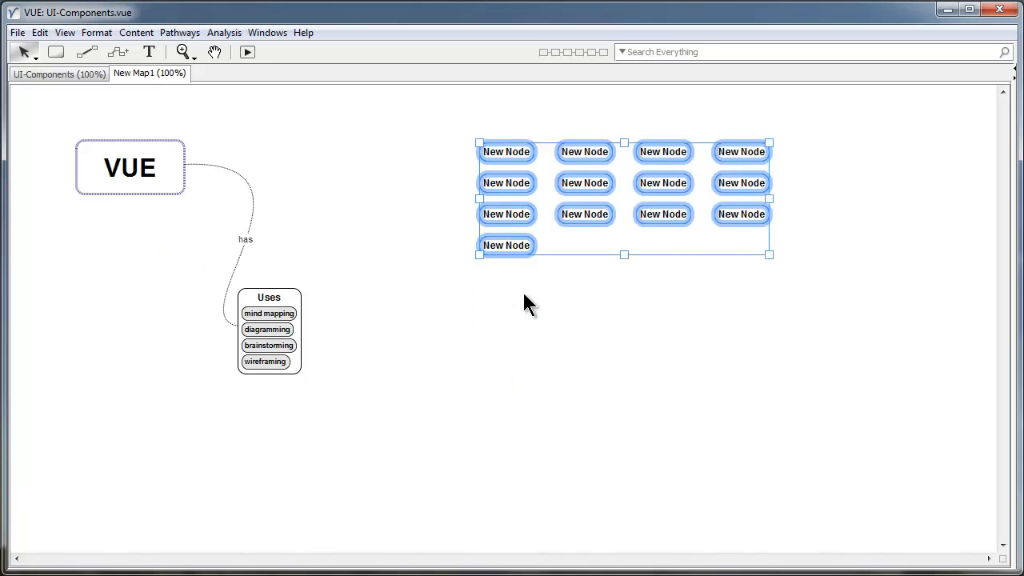
# Try ellipse, filled-circle and random layouts, then return the nodes to a four-column table.
pyautogui.moveTo(771, 254); pyautogui.dragTo(792, 437)
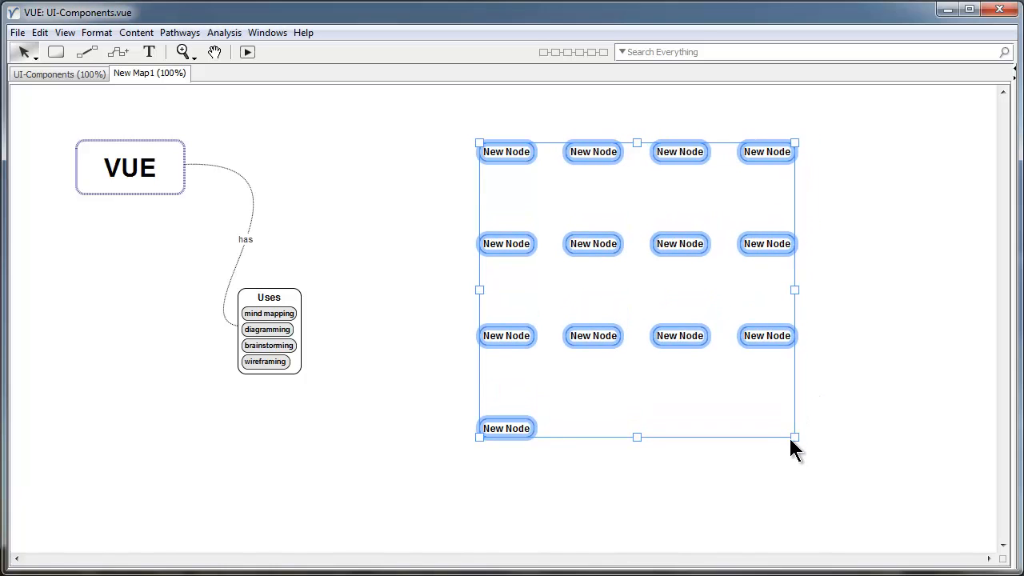
pyautogui.hotkey('alt', '4')
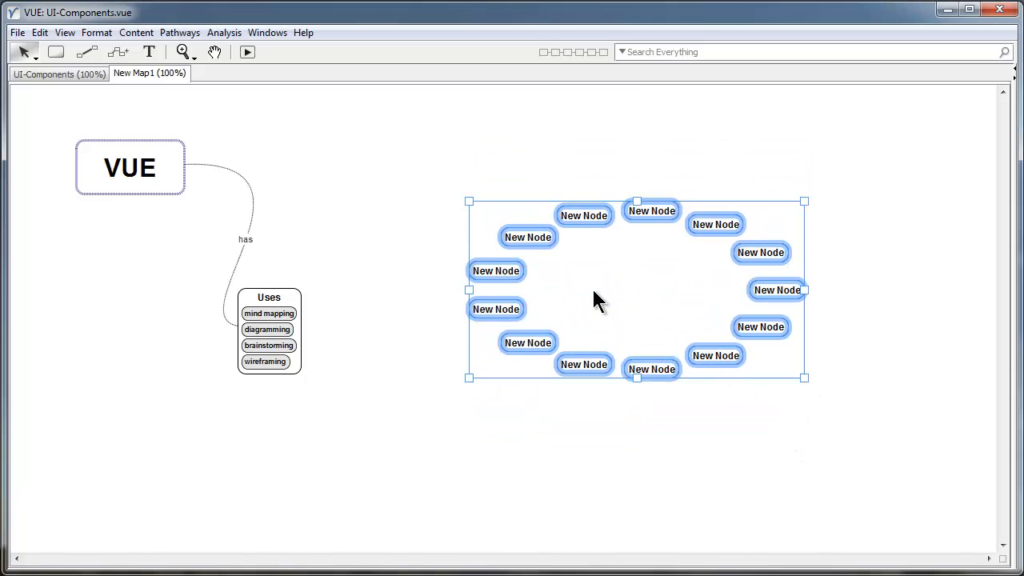
pyautogui.hotkey('alt', '5')
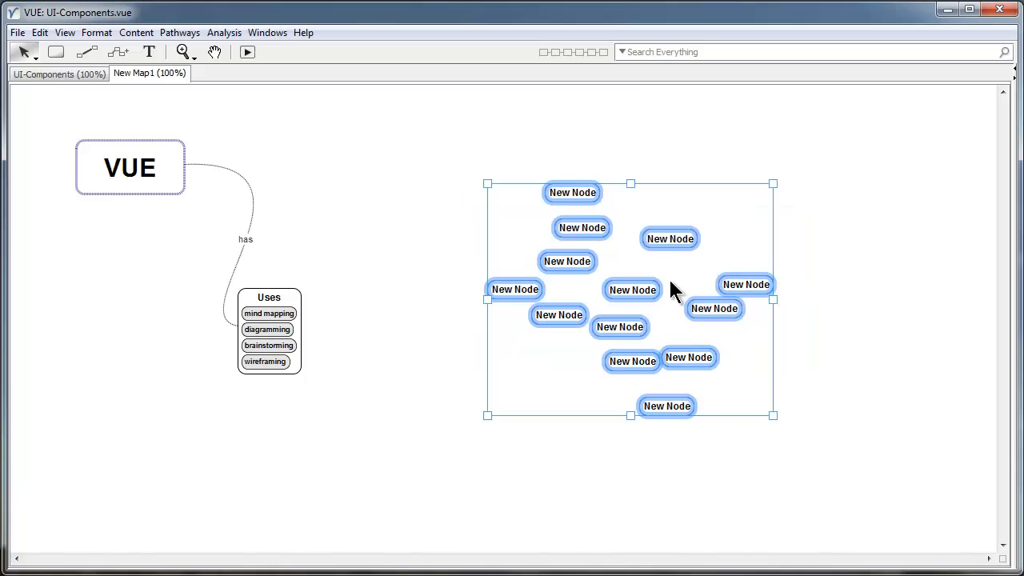
pyautogui.hotkey('alt', '6')
pyautogui.hotkey('alt', '6')
pyautogui.hotkey('alt', '6')
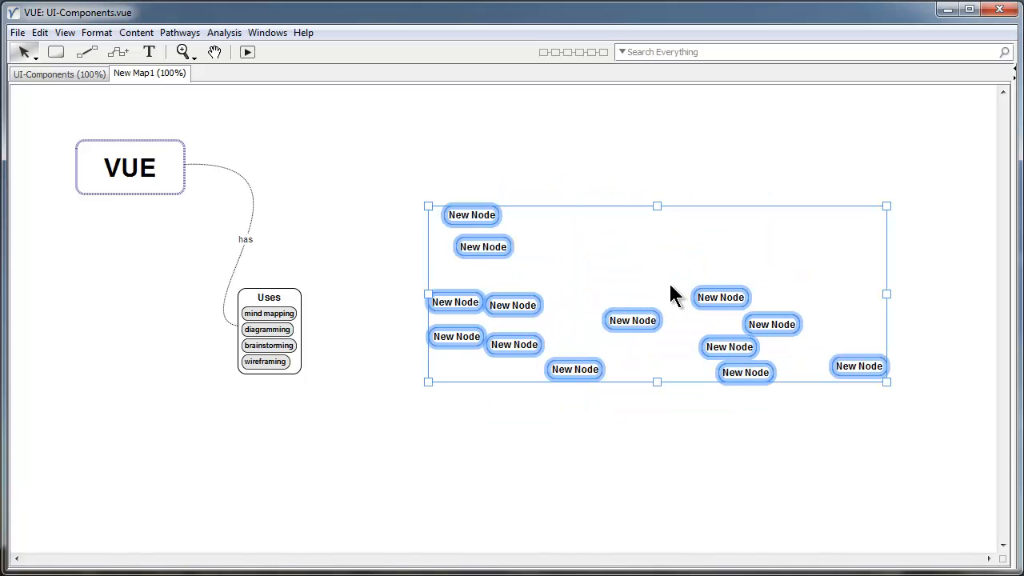
pyautogui.hotkey('alt', '6')
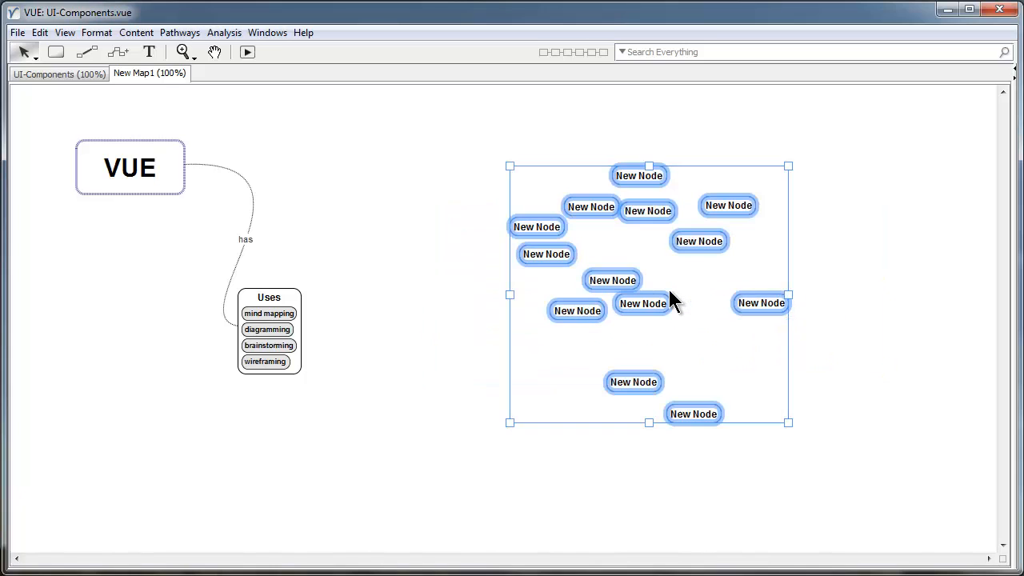
pyautogui.hotkey('alt', 'c')
pyautogui.hotkey('alt', '1')
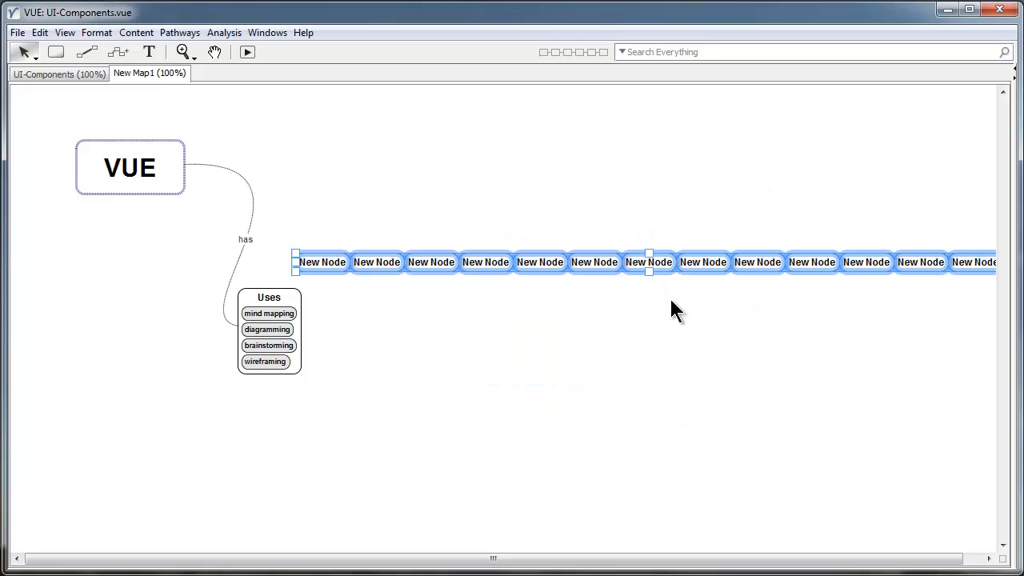
pyautogui.hotkey('alt', '3')
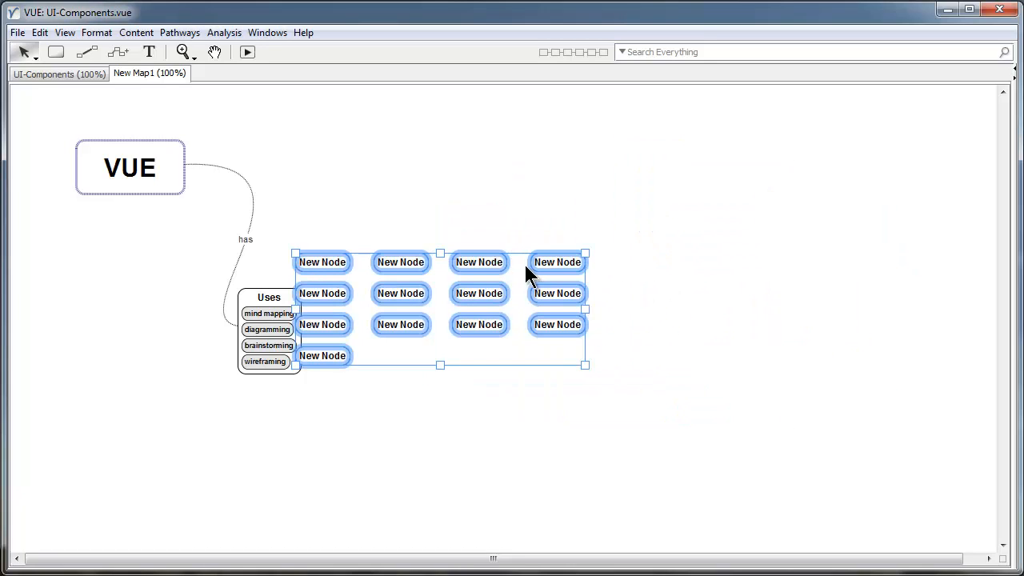
# Move the node grid right and up, clear of Uses, and show the formatting palette.
pyautogui.moveTo(530, 255); pyautogui.dragTo(657, 217)
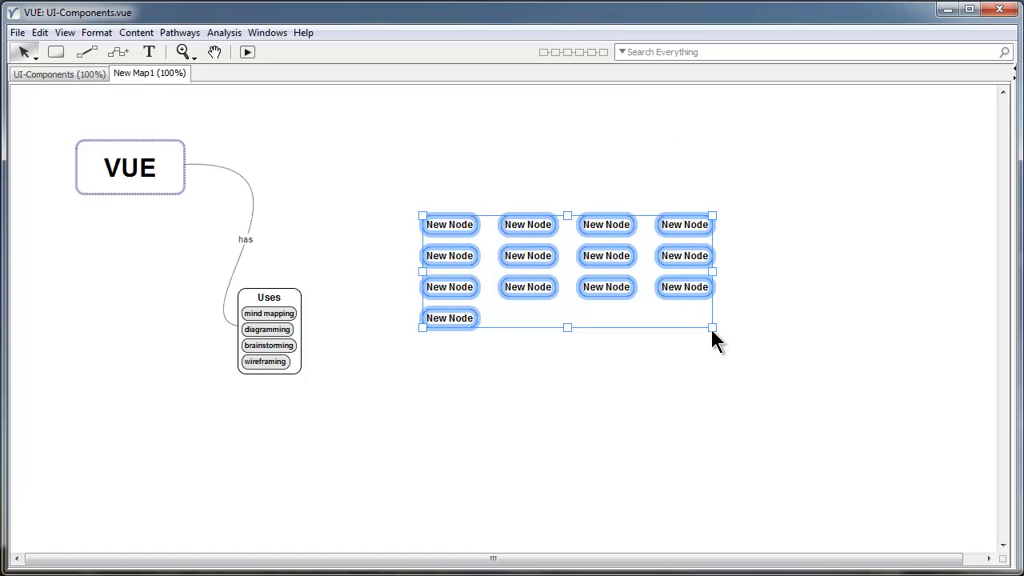
pyautogui.click(767, 336)
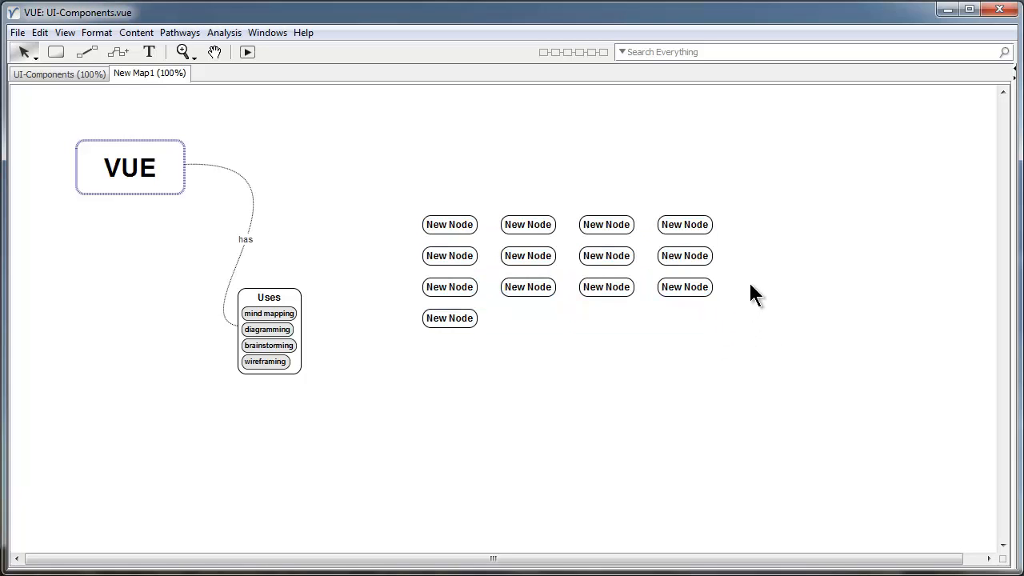
pyautogui.click(682, 227)
pyautogui.click(735, 234)
pyautogui.click(691, 227)
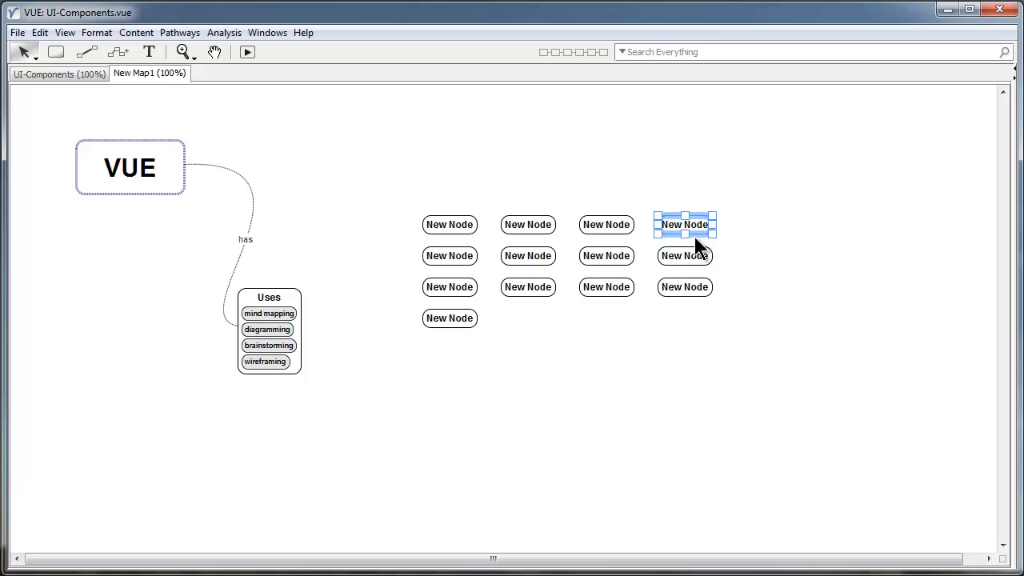
pyautogui.click(852, 293)
pyautogui.hotkey('ctrl', '1')
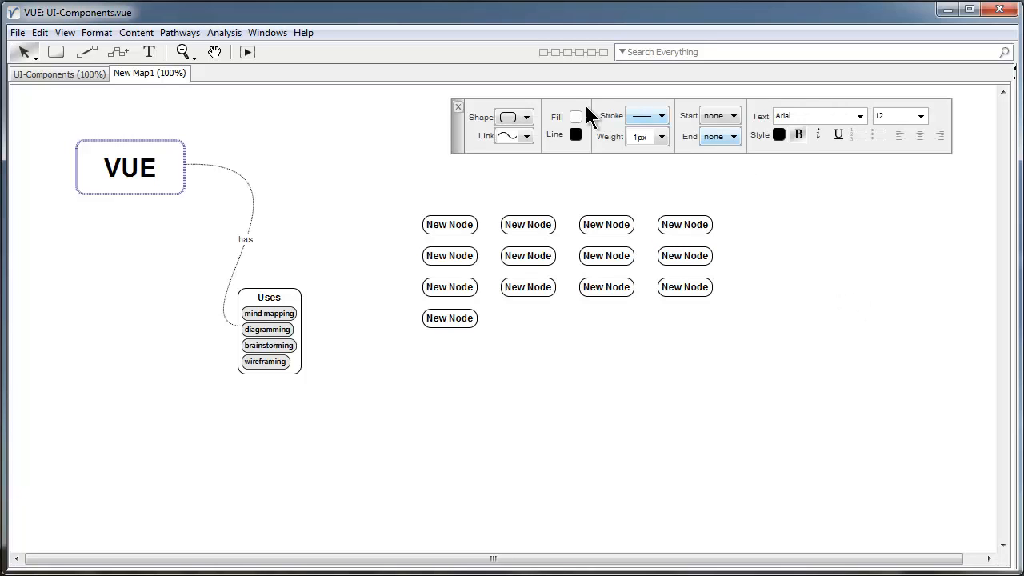
pyautogui.click(676, 222)
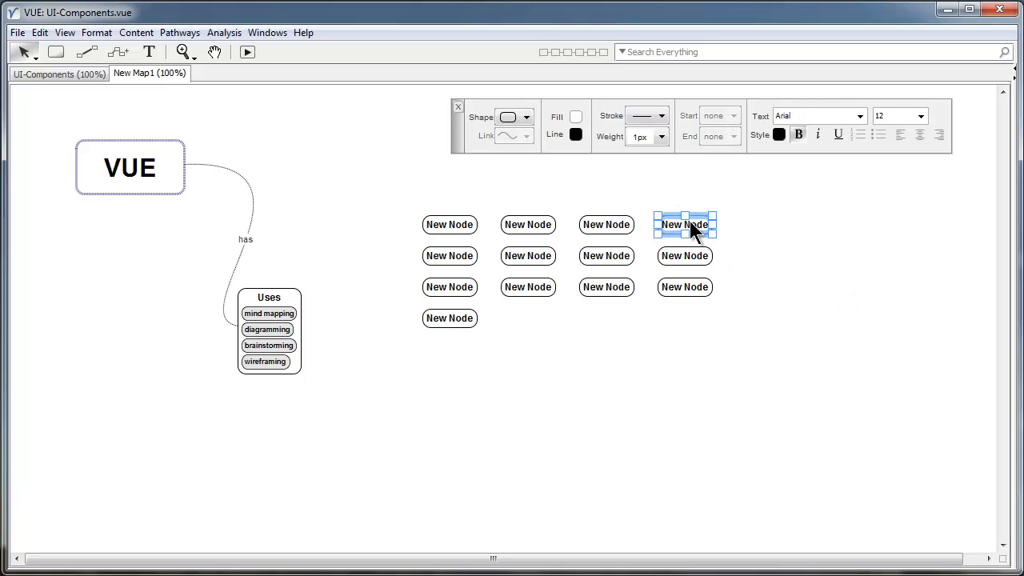
# Fill the top-right node orange with 28-pt Arial Narrow text and move it up.
pyautogui.click(576, 133)
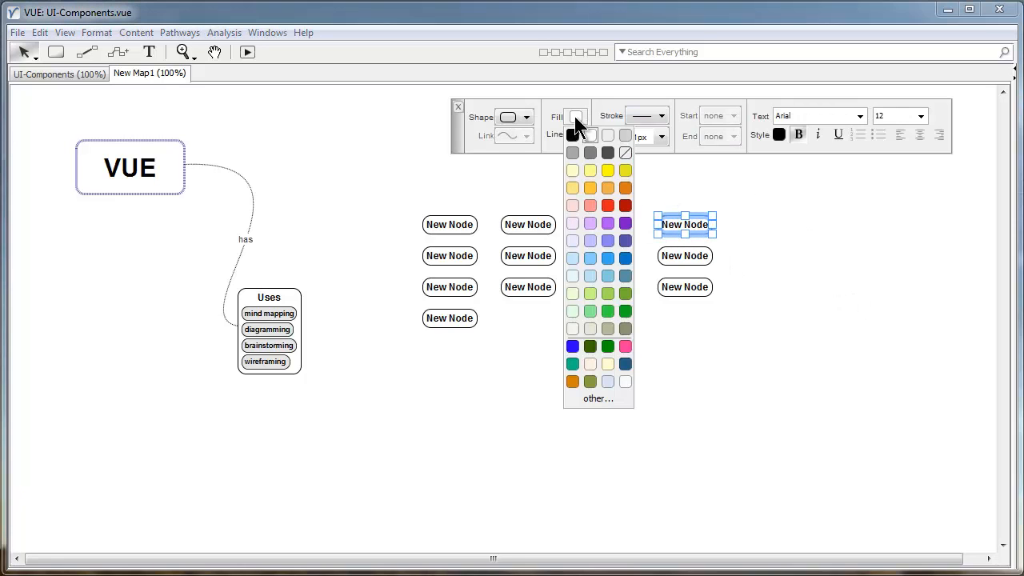
pyautogui.click(626, 187)
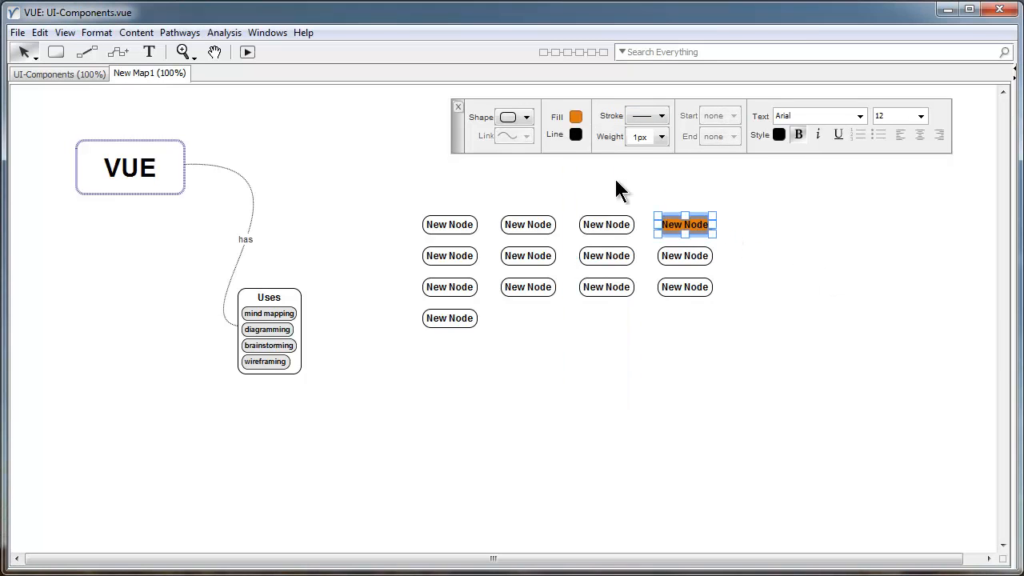
pyautogui.click(858, 115)
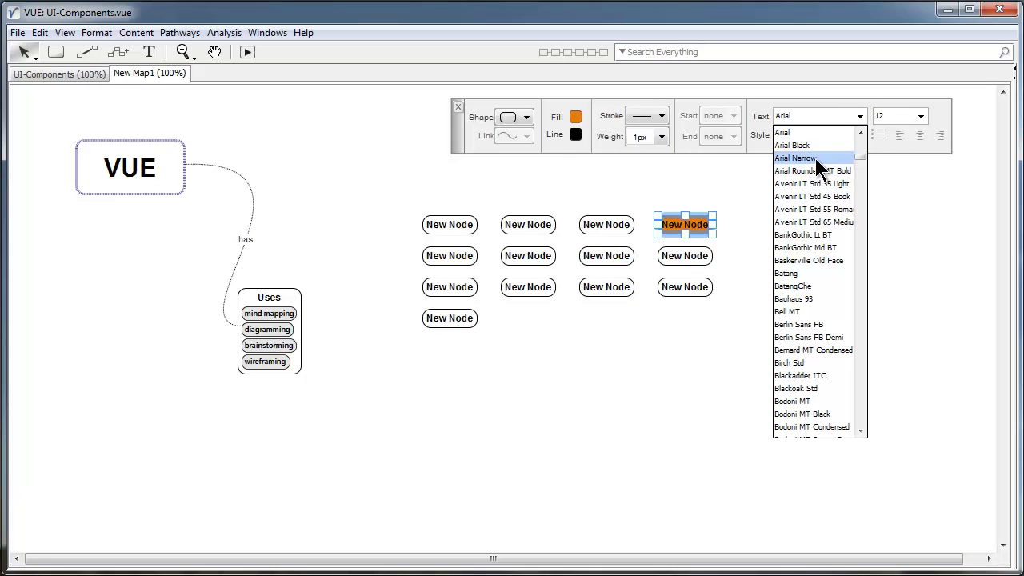
pyautogui.click(815, 158)
pyautogui.click(920, 117)
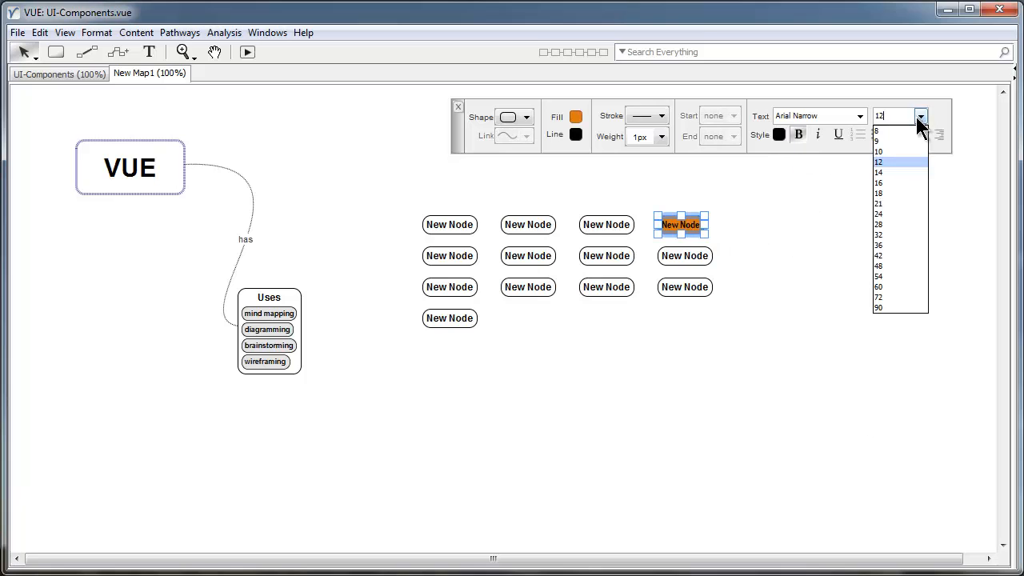
pyautogui.click(880, 224)
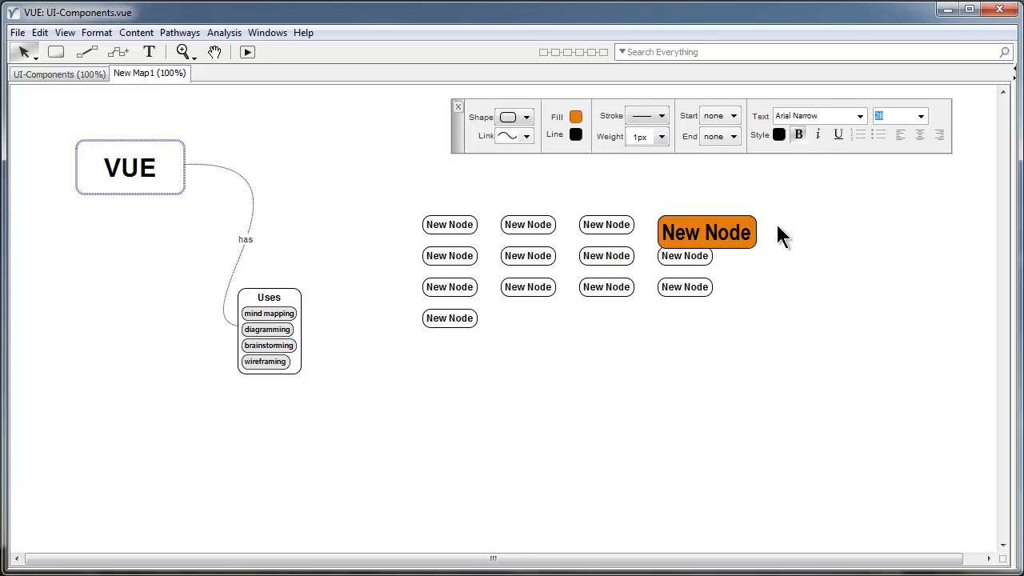
pyautogui.moveTo(716, 226)
pyautogui.mouseDown()
pyautogui.moveTo(721, 201)
pyautogui.moveTo(723, 212)
pyautogui.mouseUp()
pyautogui.click(783, 271)
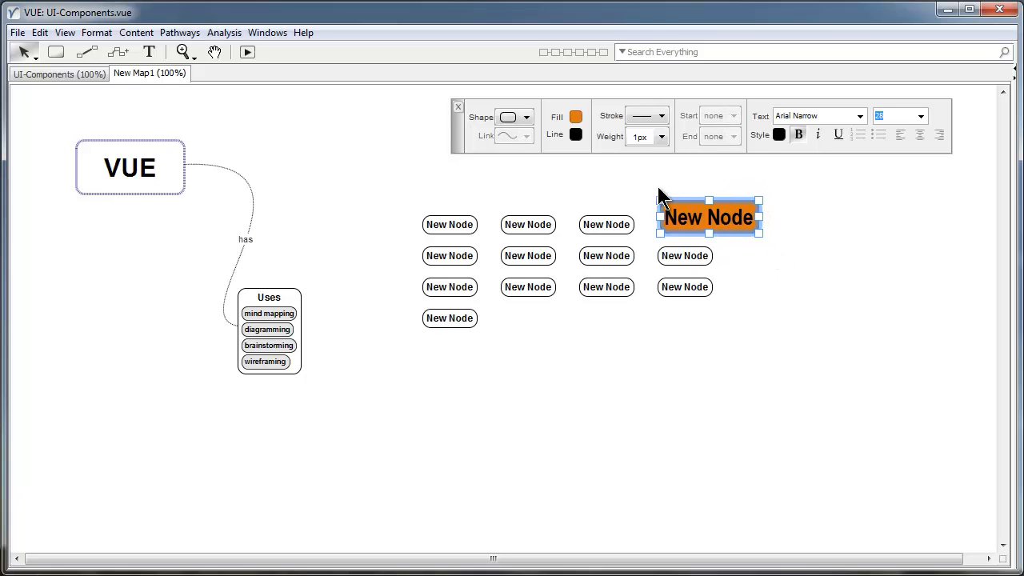
pyautogui.click(741, 249)
pyautogui.click(687, 218)
# Rename a second-row node to 'New Content'.
pyautogui.doubleClick(592, 255)
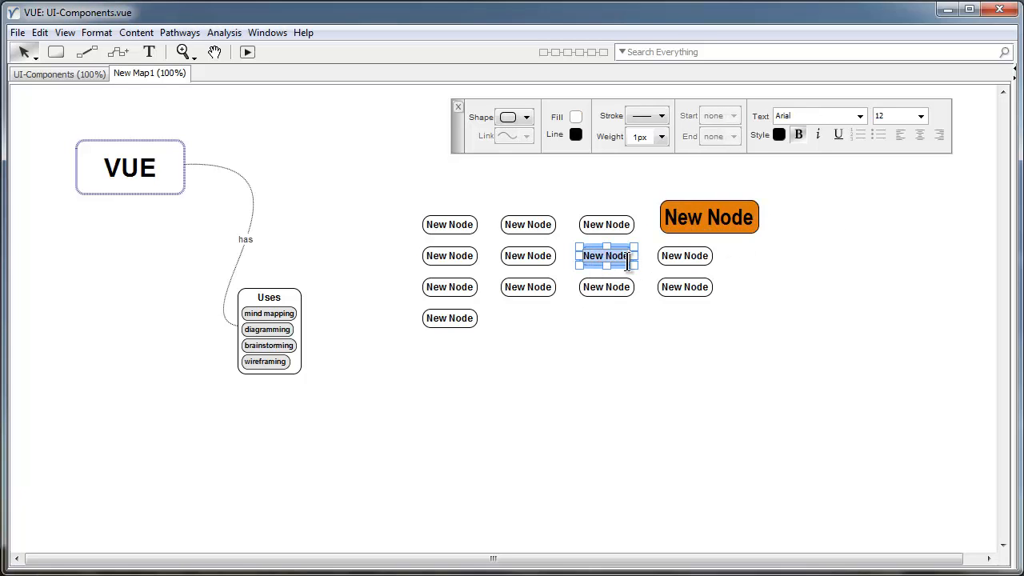
pyautogui.write('New Content')
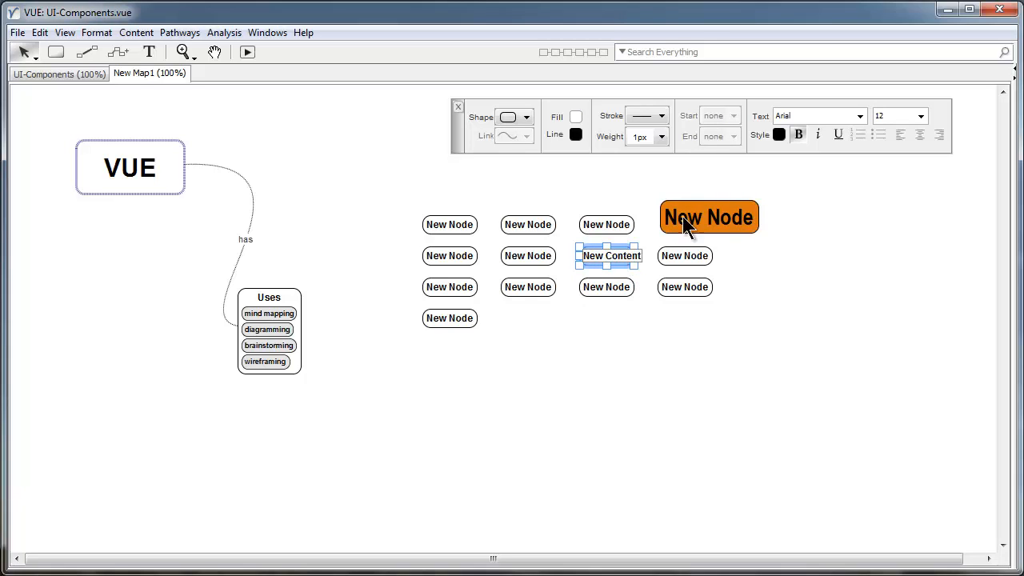
pyautogui.click(661, 270)
pyautogui.click(704, 220)
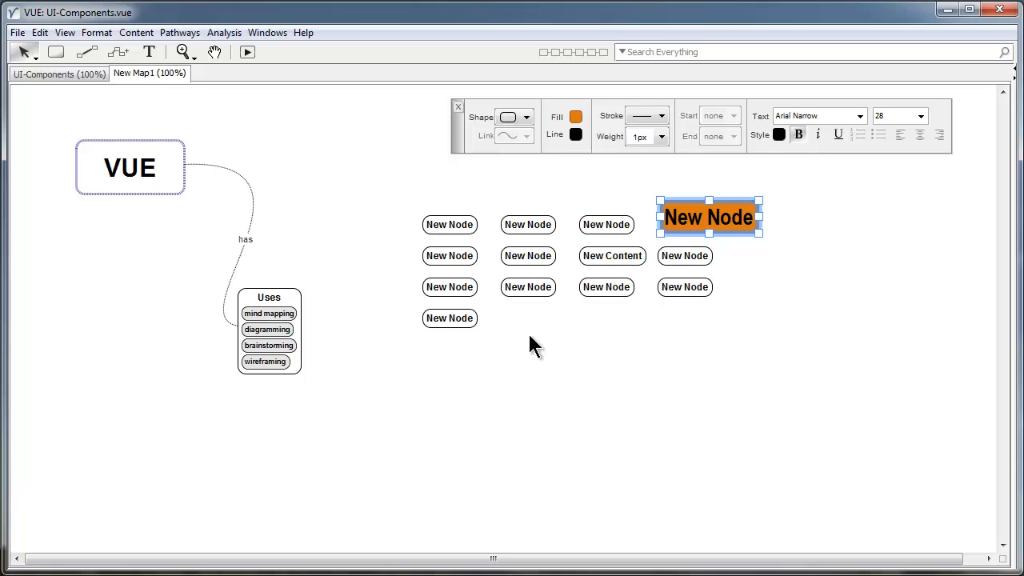
# Paste the orange style onto New Content and three New Nodes, then move one down-left.
pyautogui.click(524, 387)
pyautogui.click(612, 256)
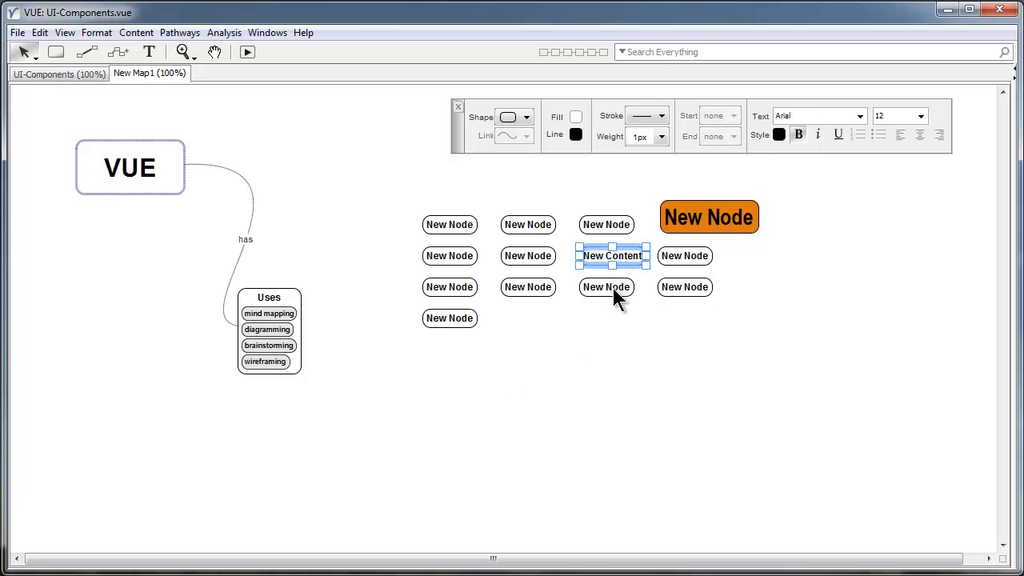
pyautogui.keyDown('shift'); pyautogui.click(605, 288); pyautogui.keyUp('shift')
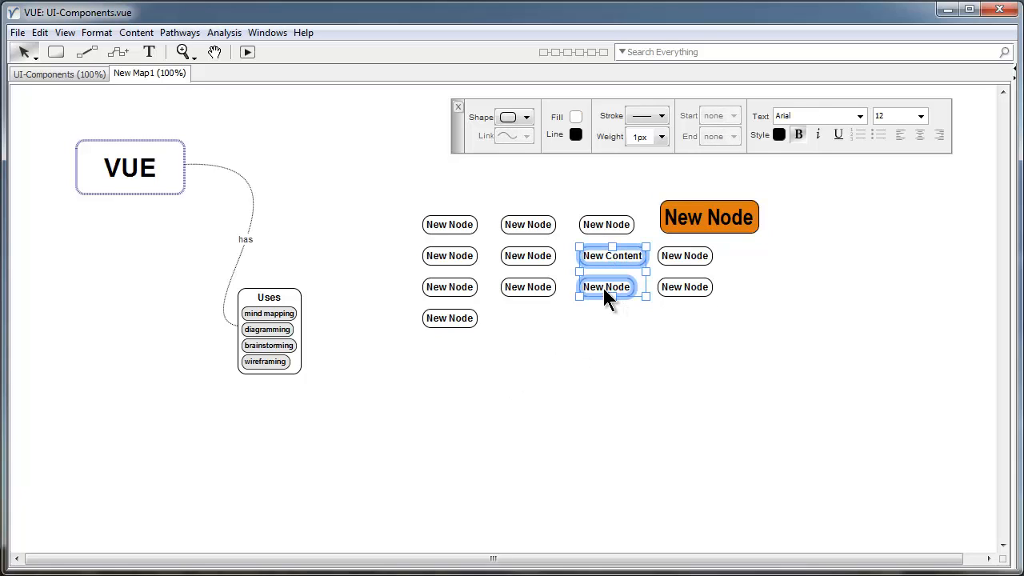
pyautogui.keyDown('shift'); pyautogui.click(532, 287); pyautogui.keyUp('shift')
pyautogui.keyDown('shift'); pyautogui.click(466, 319); pyautogui.keyUp('shift')
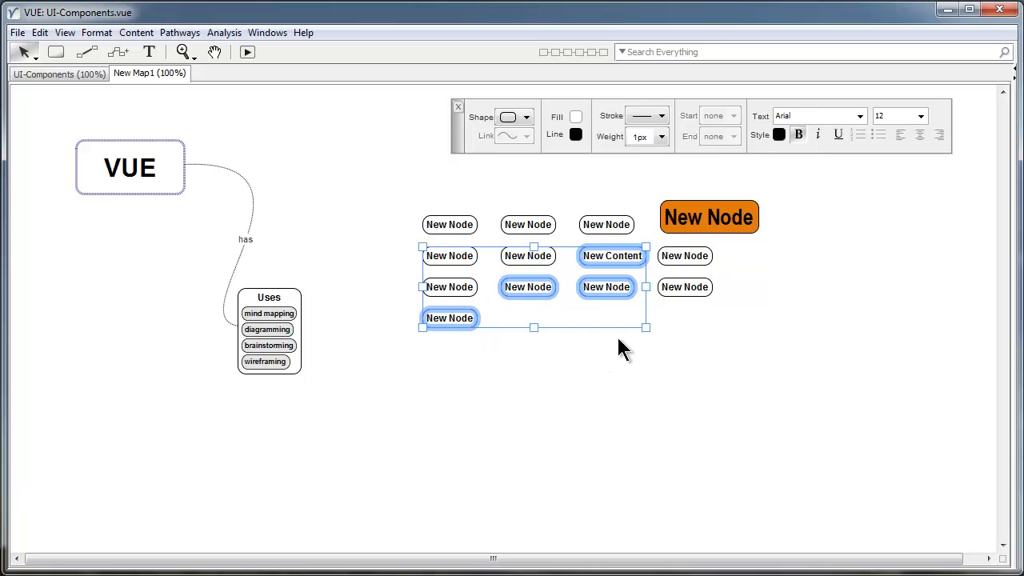
pyautogui.hotkey('ctrl', 'shift', 'v')
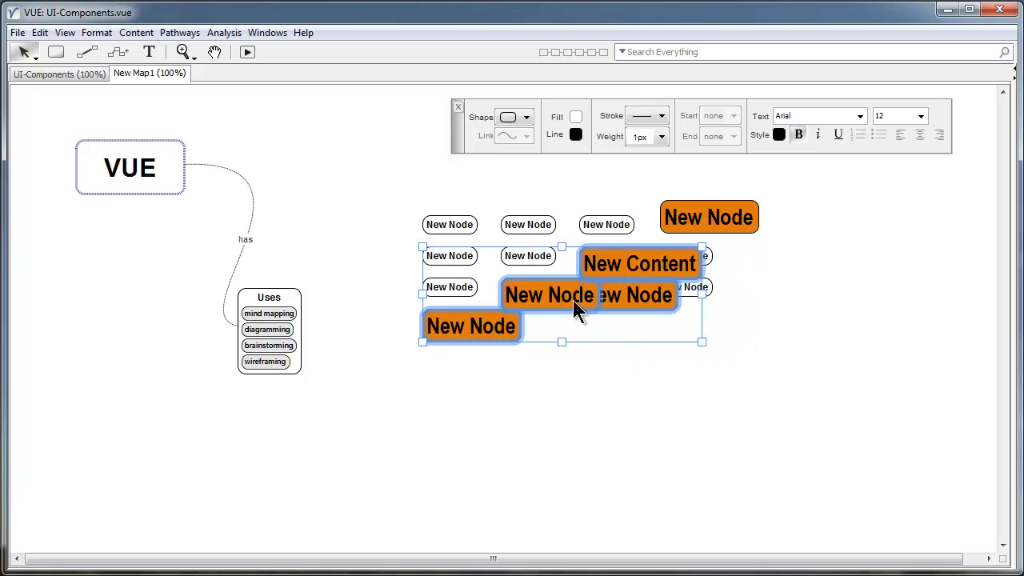
pyautogui.moveTo(701, 343); pyautogui.dragTo(919, 423)
pyautogui.click(919, 423)
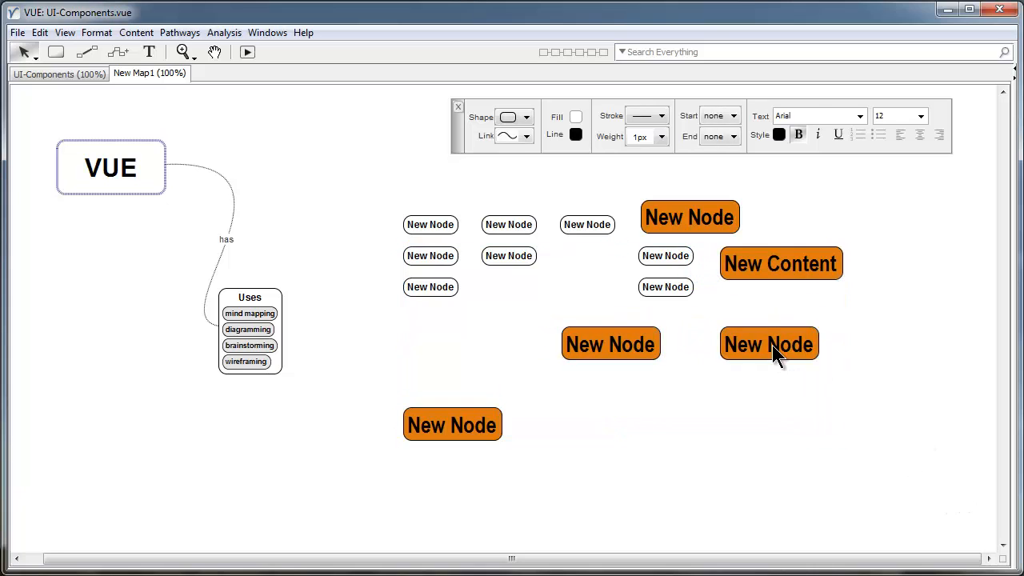
pyautogui.moveTo(773, 345); pyautogui.dragTo(664, 410)
# Undo the orange styling on two nodes, then delete all thirteen grid nodes.
pyautogui.click(758, 311)
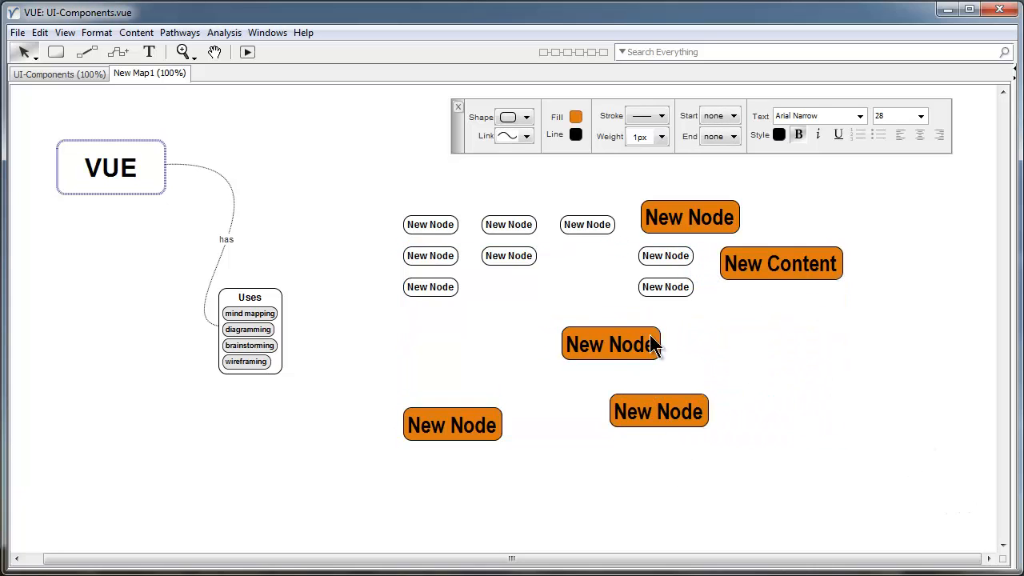
pyautogui.click(510, 257)
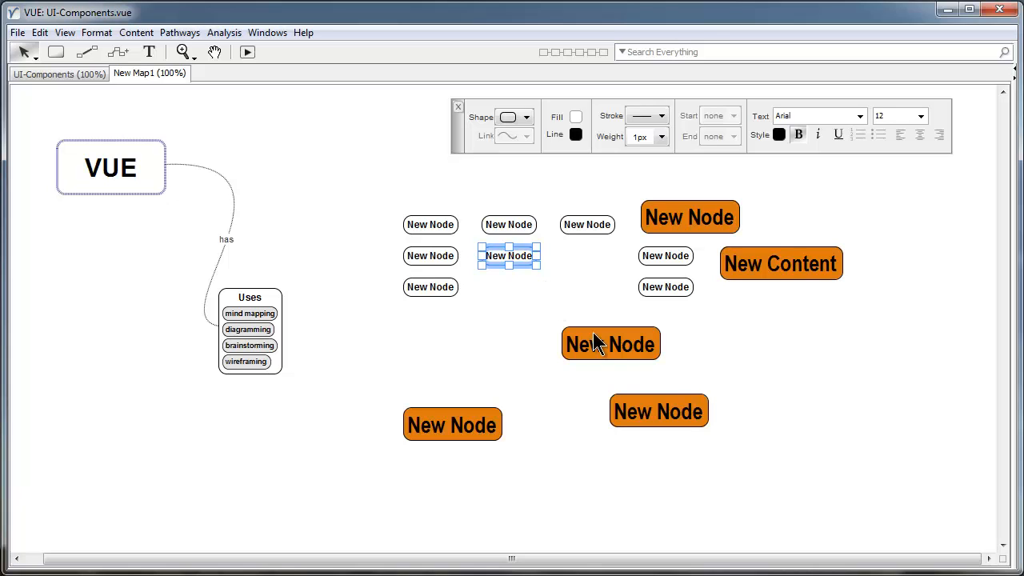
pyautogui.click(614, 352)
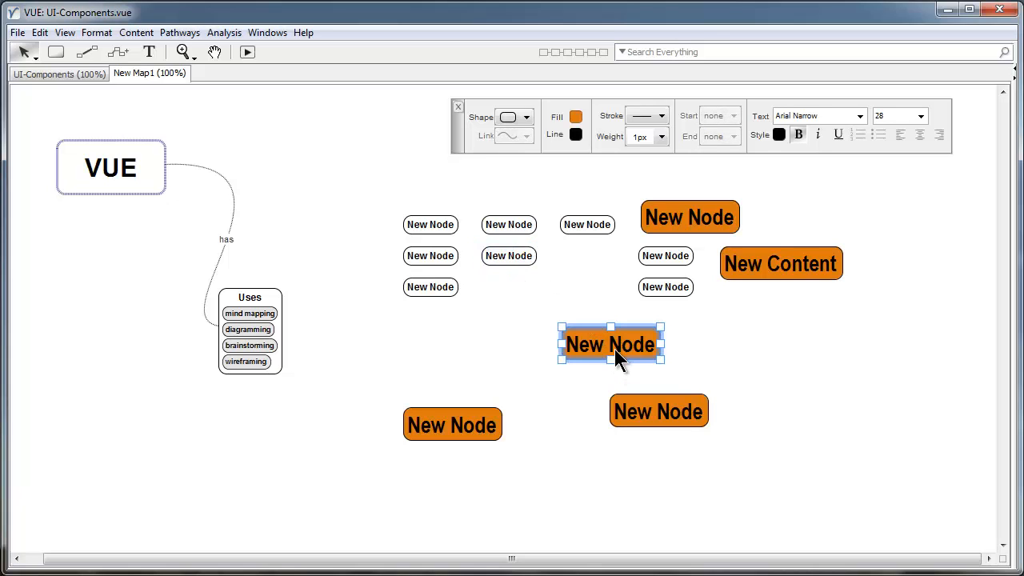
pyautogui.hotkey('ctrl', 'z')
pyautogui.click(674, 365)
pyautogui.click(809, 268)
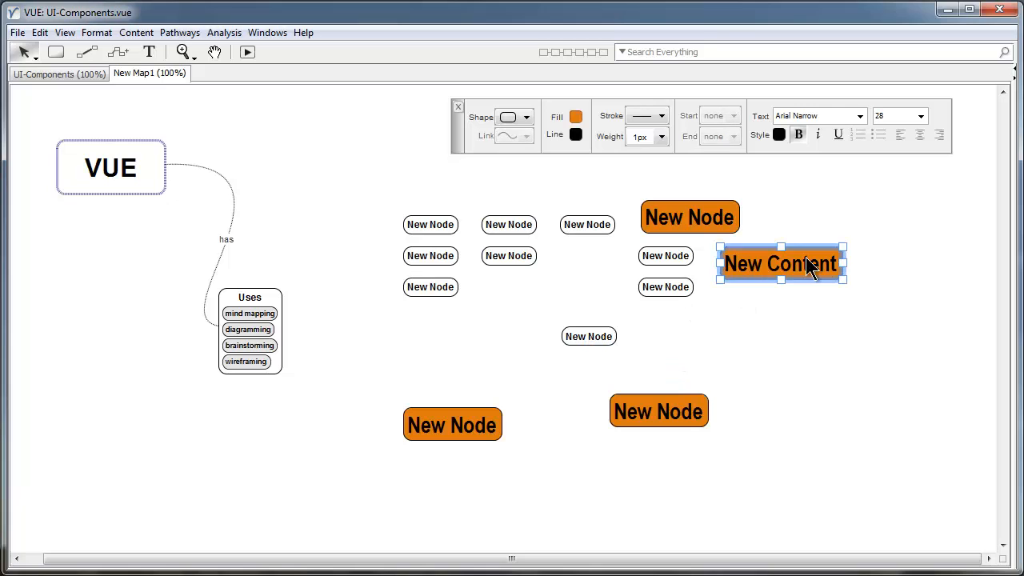
pyautogui.hotkey('ctrl', 'z')
pyautogui.click(830, 304)
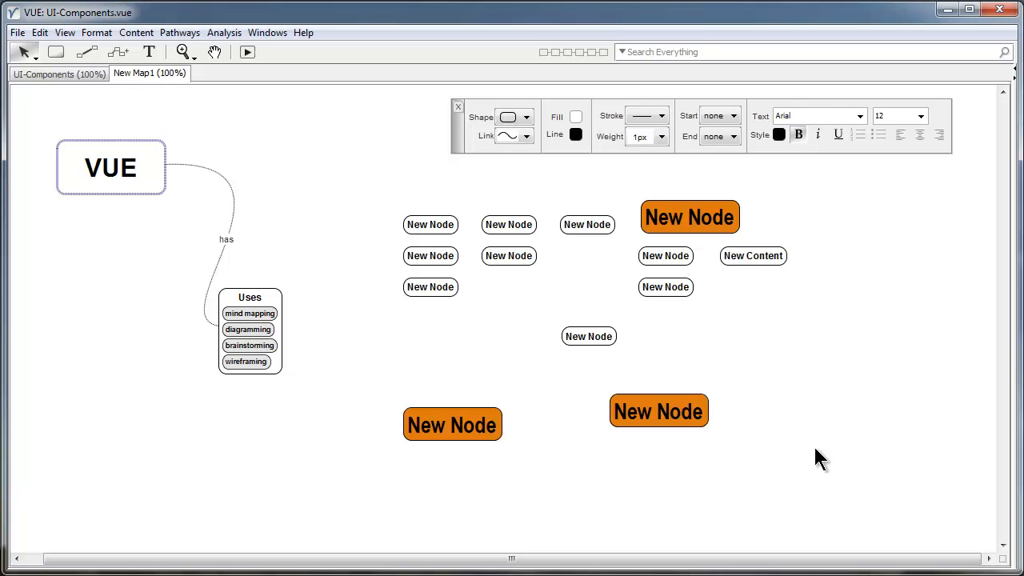
pyautogui.moveTo(816, 449); pyautogui.dragTo(404, 212)
pyautogui.press('Delete')
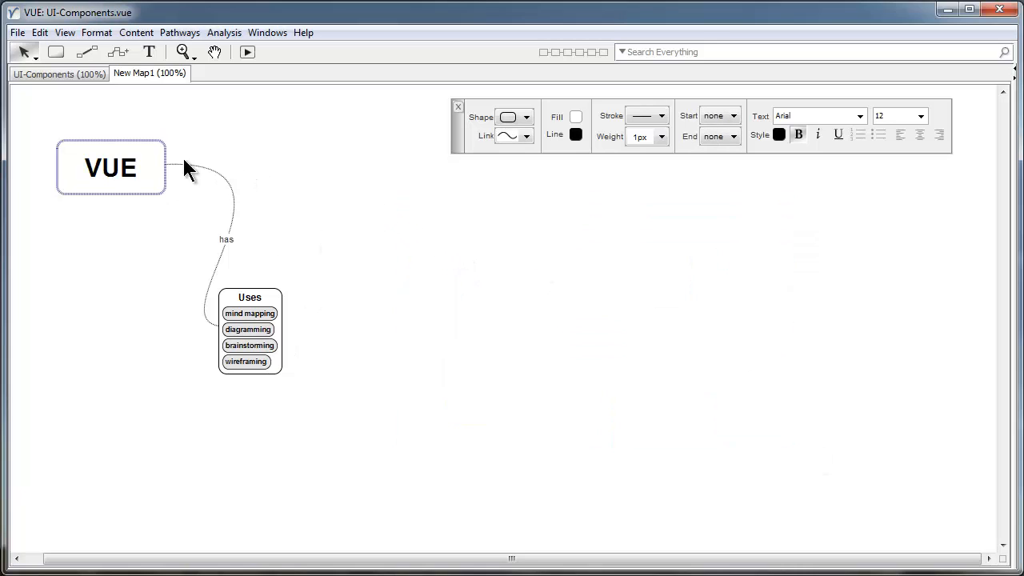
pyautogui.click(124, 189)
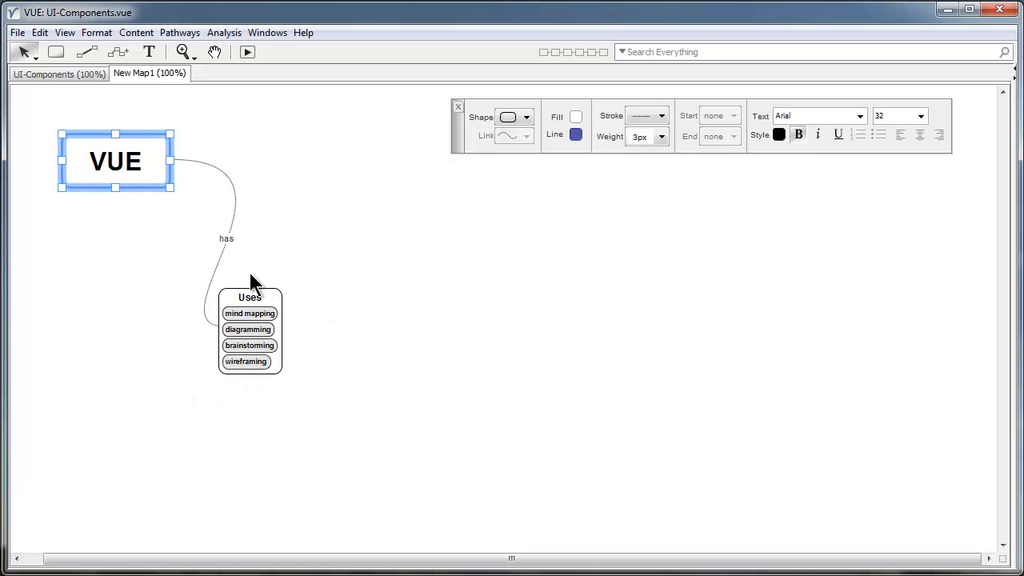
pyautogui.click(220, 228)
pyautogui.click(293, 264)
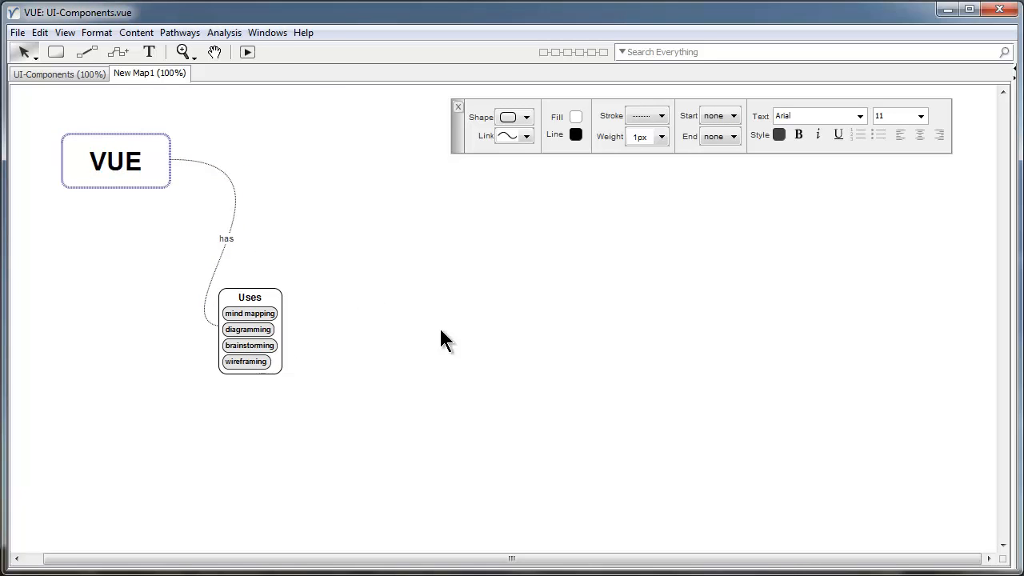
# Switch to the UI-Components map, check the node shape list, and close the formatting toolbar.
pyautogui.click(64, 77)
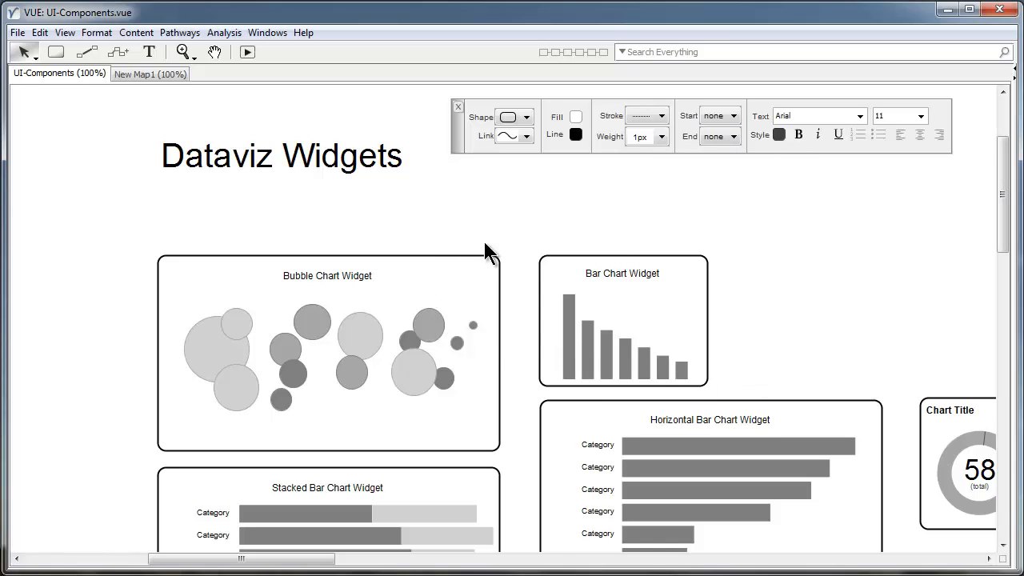
pyautogui.click(513, 120)
pyautogui.moveTo(530, 188); pyautogui.dragTo(532, 167)
pyautogui.click(575, 179)
pyautogui.click(458, 107)
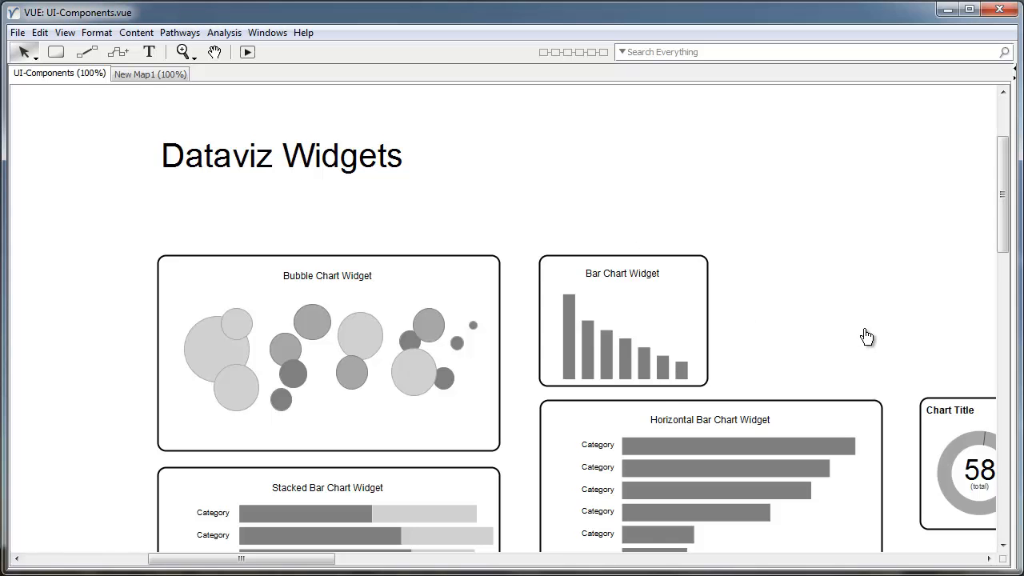
# Pan around the Dataviz Widgets to view the Pie Chart, Line Chart and Heatmap widgets.
pyautogui.moveTo(867, 336); pyautogui.dragTo(493, 149)
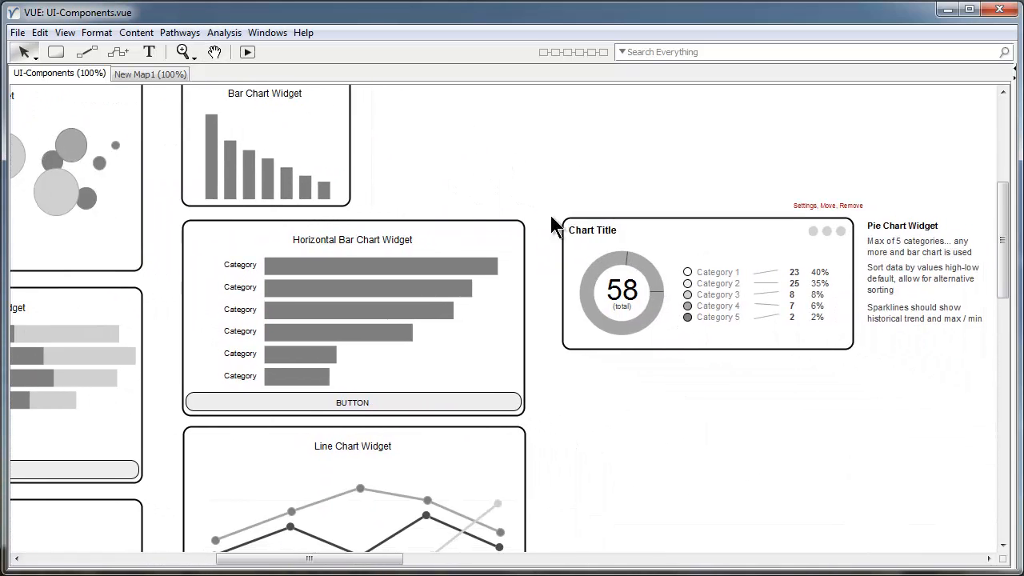
pyautogui.moveTo(494, 212); pyautogui.dragTo(699, 329)
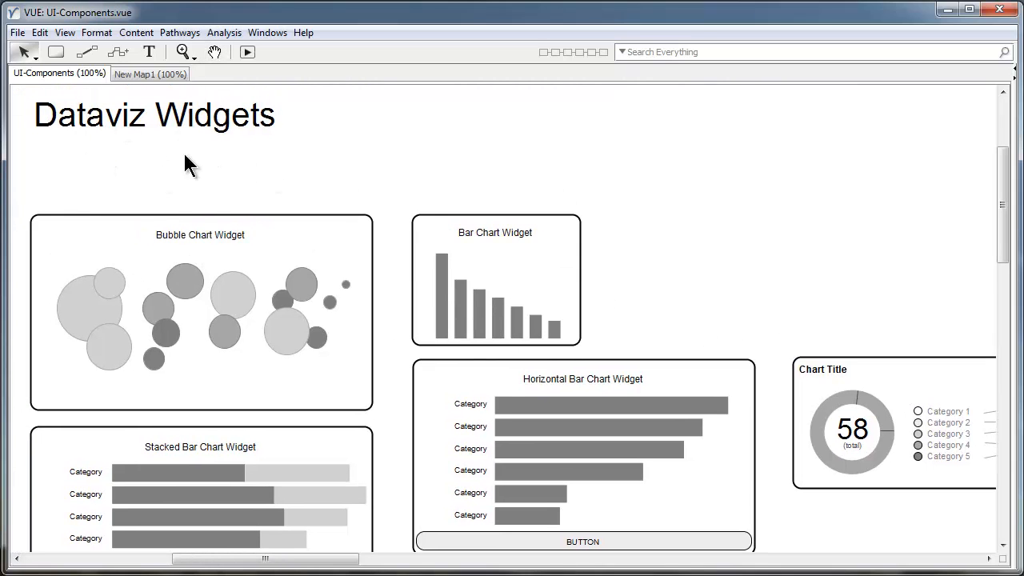
pyautogui.moveTo(837, 323); pyautogui.dragTo(715, 169)
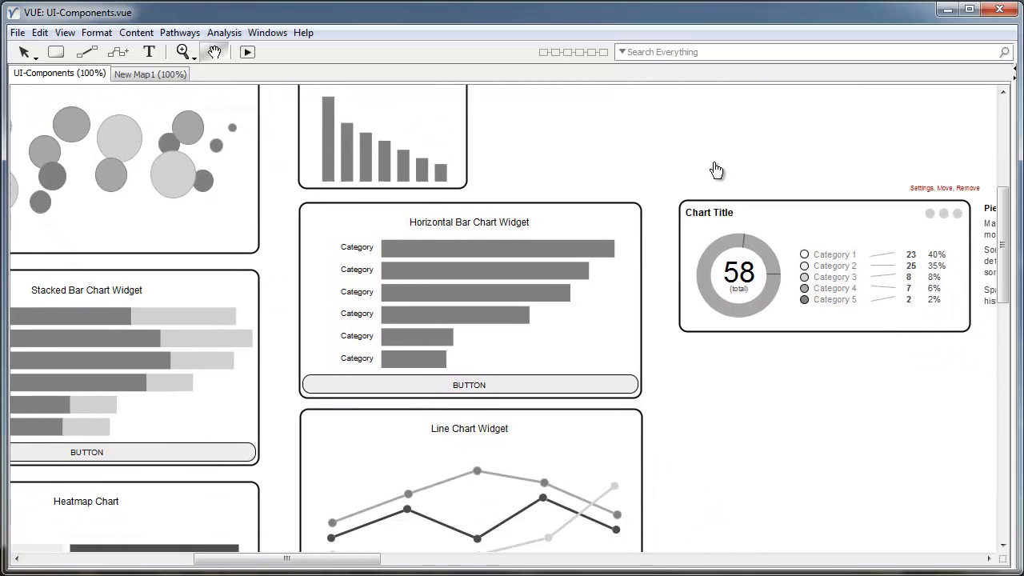
pyautogui.moveTo(809, 413); pyautogui.dragTo(801, 319)
pyautogui.moveTo(735, 396); pyautogui.dragTo(623, 497)
# Pan to the Dashboard wireframe, select a bar-chart widget, then pan on to Bootstrap UI.
pyautogui.moveTo(802, 408); pyautogui.dragTo(433, 542)
pyautogui.moveTo(640, 184)
pyautogui.mouseDown()
pyautogui.moveTo(325, 238)
pyautogui.moveTo(171, 246)
pyautogui.mouseUp()
pyautogui.moveTo(672, 150); pyautogui.dragTo(629, 140)
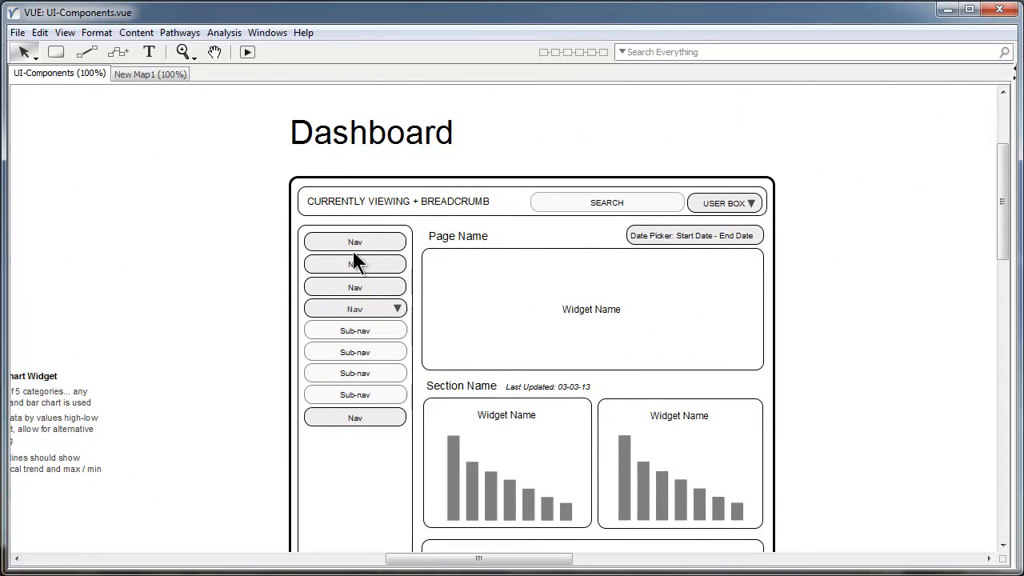
pyautogui.moveTo(822, 333); pyautogui.dragTo(824, 298)
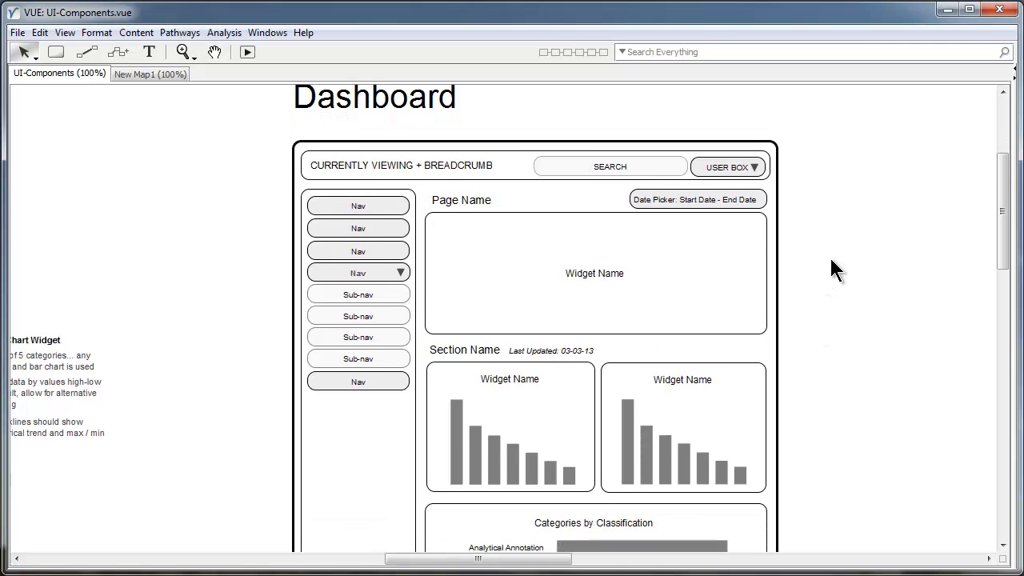
pyautogui.click(743, 400)
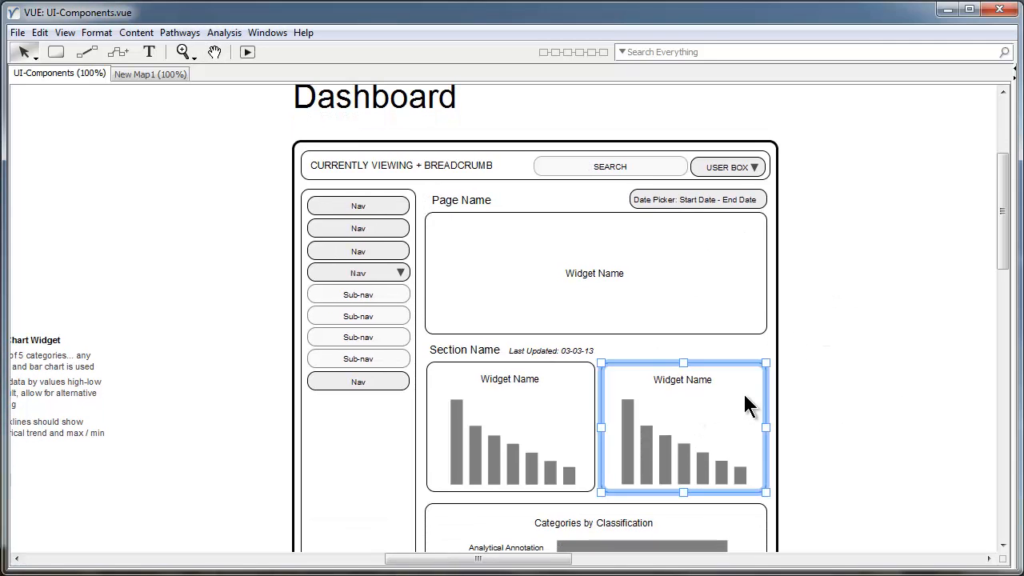
pyautogui.press('space')
pyautogui.moveTo(896, 387); pyautogui.dragTo(404, 387)
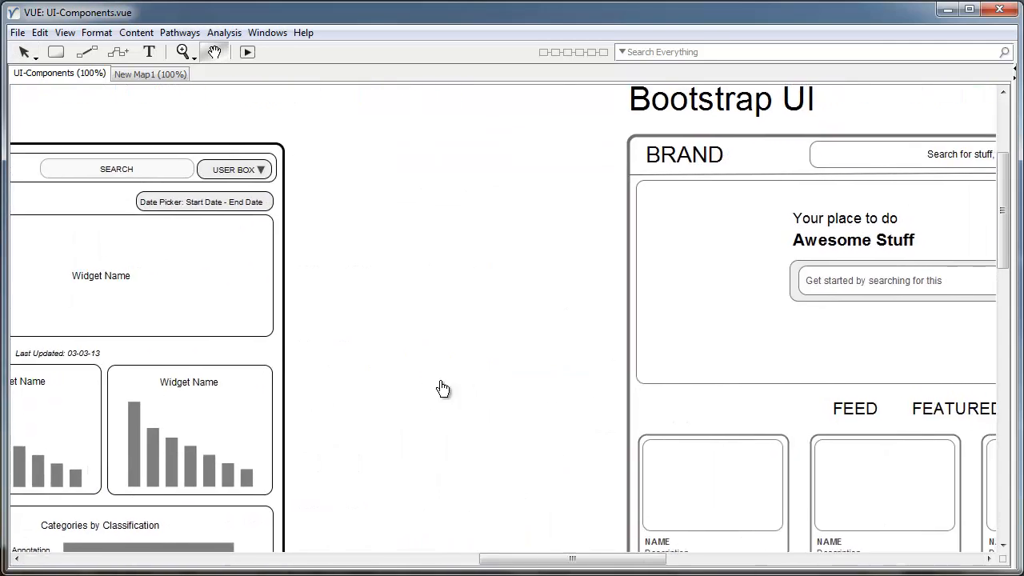
# Pan and scroll the map to centre the Bootstrap UI wireframe in view.
pyautogui.moveTo(486, 274); pyautogui.dragTo(214, 318)
pyautogui.moveTo(280, 229); pyautogui.dragTo(167, 231)
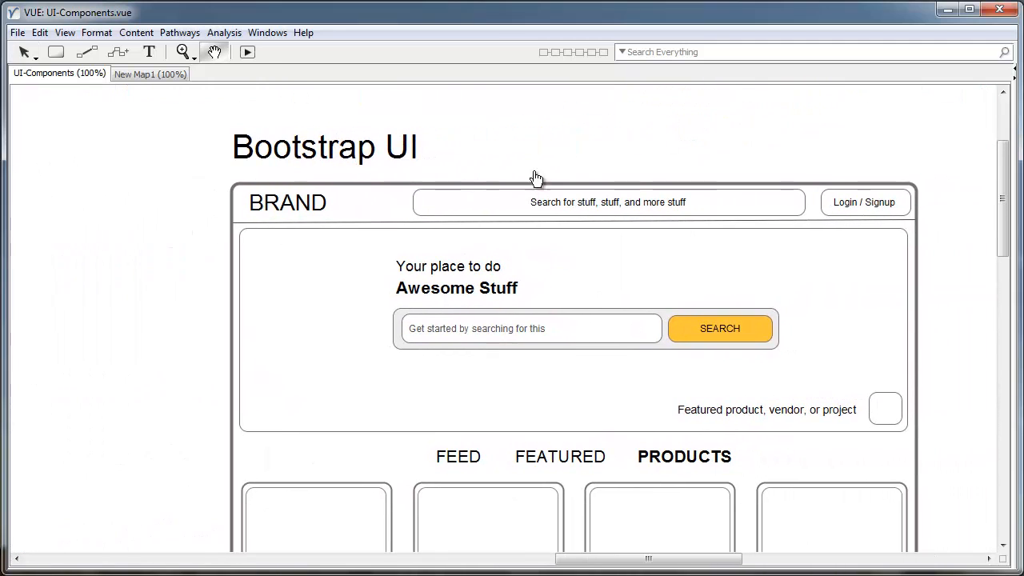
pyautogui.moveTo(524, 156); pyautogui.dragTo(466, 160)
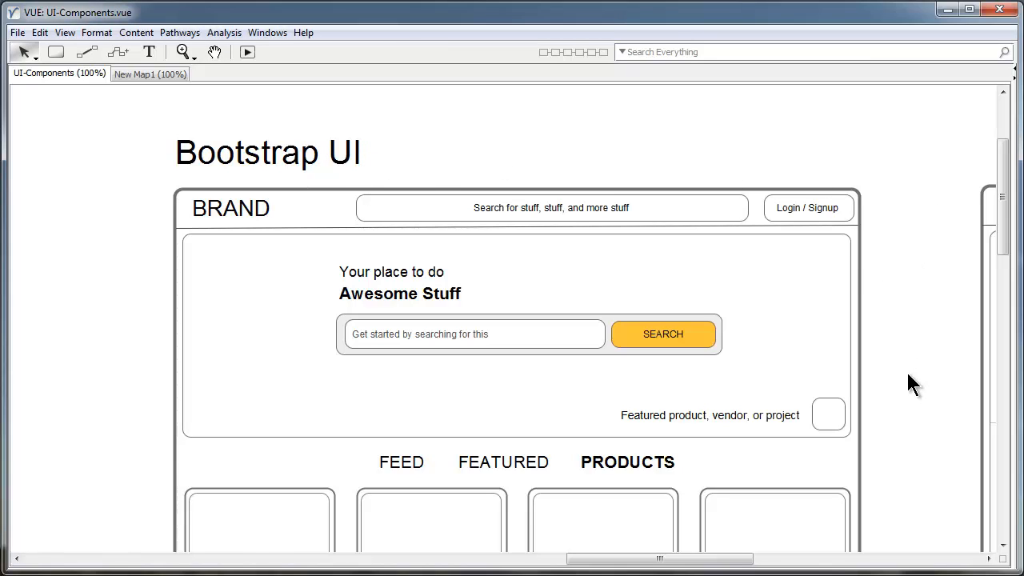
pyautogui.scroll(-3, 902, 366)
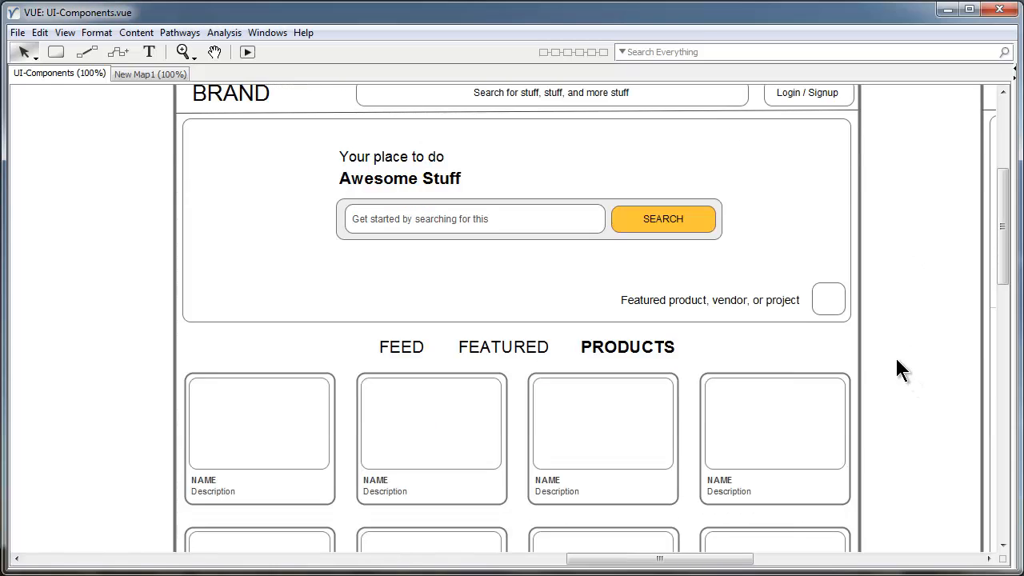
pyautogui.scroll(4, 895, 356)
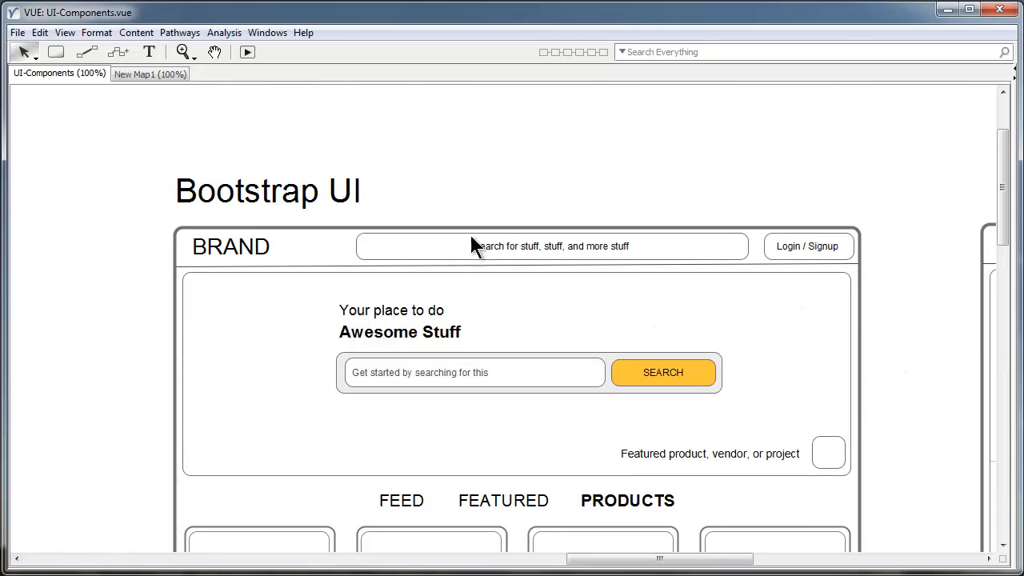
# Select then deselect the Bootstrap UI mockup, and centre the vue.tufts.edu Chrome window over the map.
pyautogui.click(432, 239)
pyautogui.click(124, 256)
pyautogui.moveTo(1023, 73); pyautogui.dragTo(526, 53)
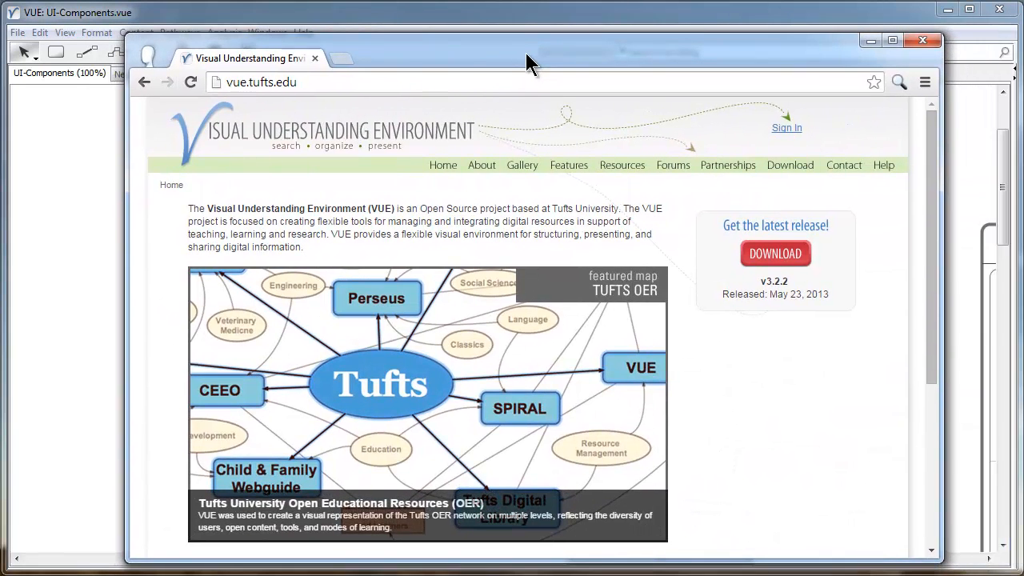